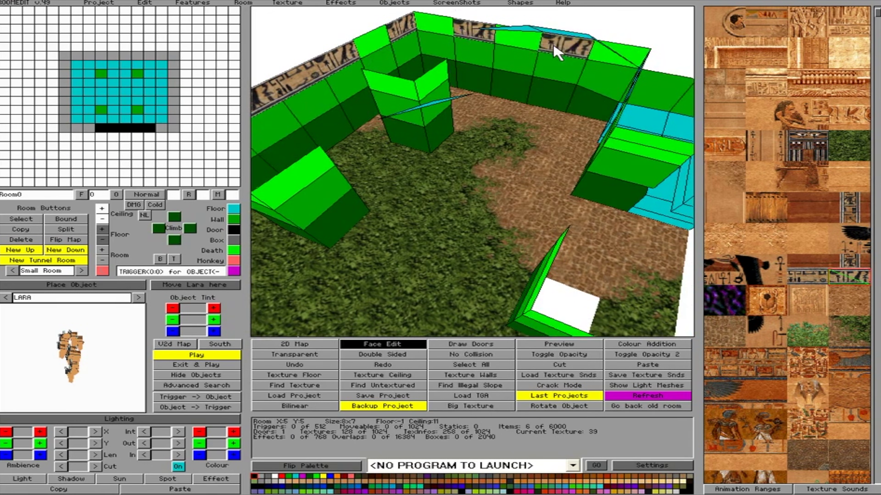
key(Left)
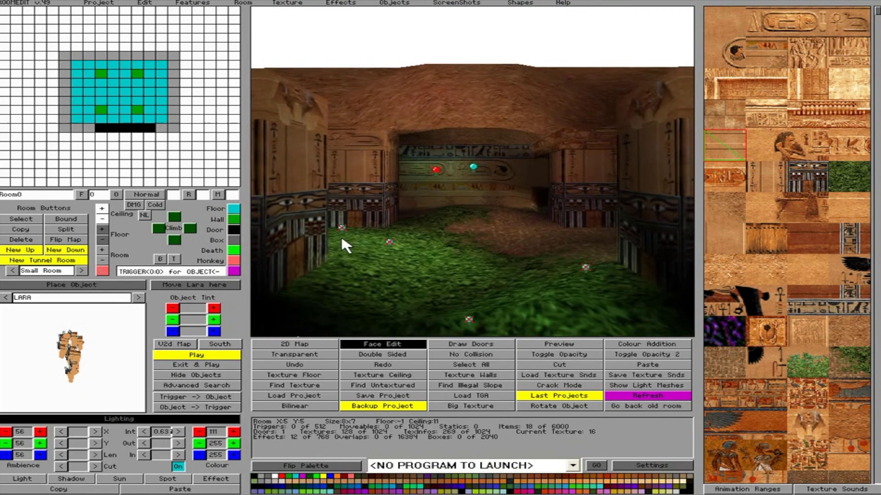
key(Down)
key(Down)
key(Down)
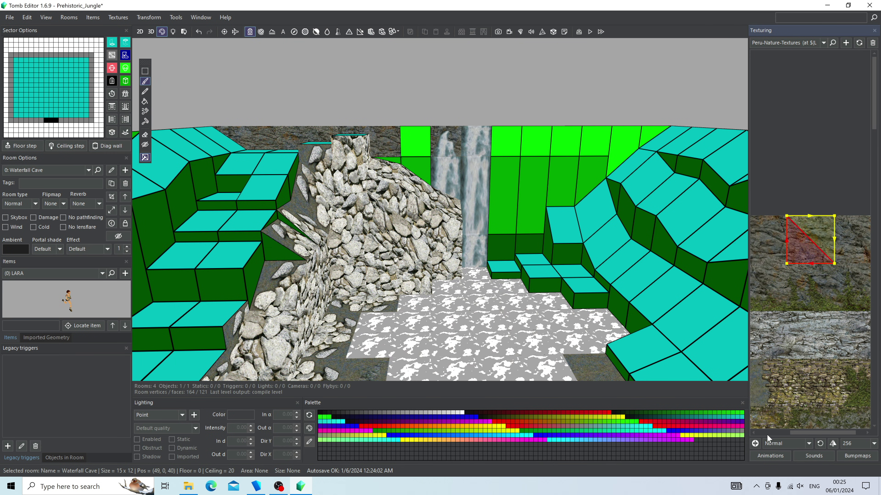
Step: Paint the Waterfall Cave's blank wall beside the waterfall with the brown rock texture
click(800, 237)
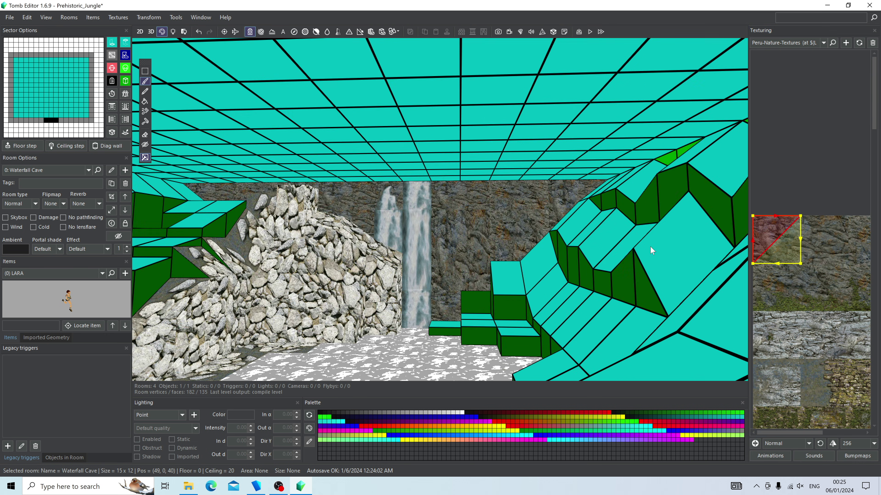
click(449, 229)
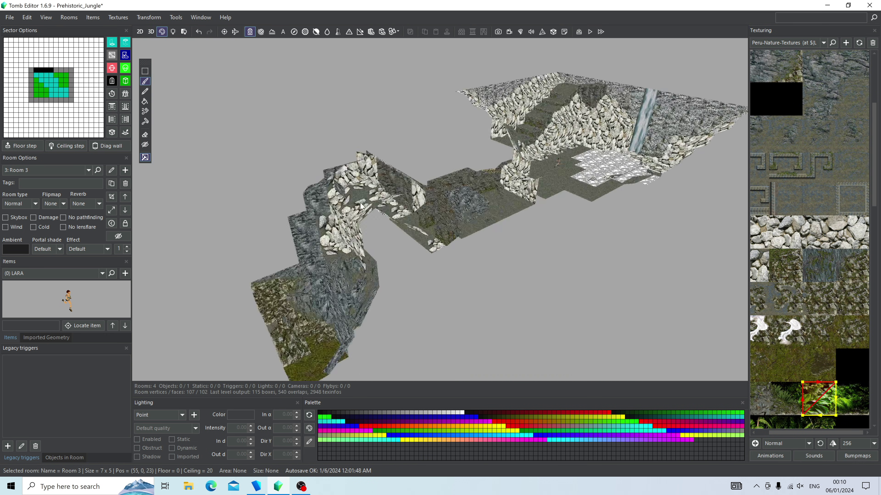
right_drag(360, 206, 465, 170)
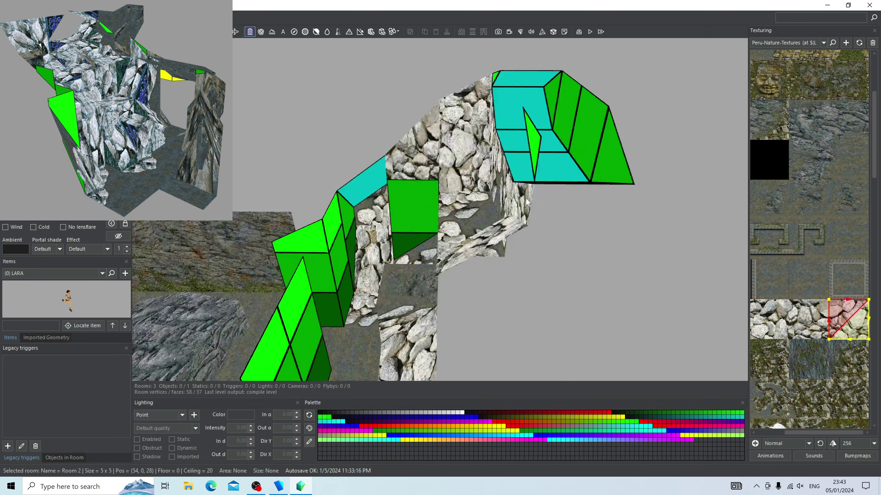
right_drag(526, 201, 835, 200)
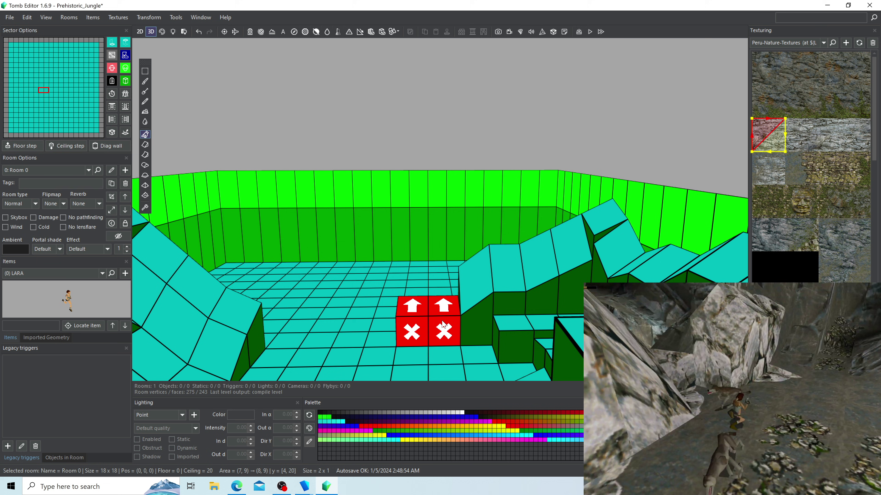
right_drag(481, 273, 465, 291)
click(391, 254)
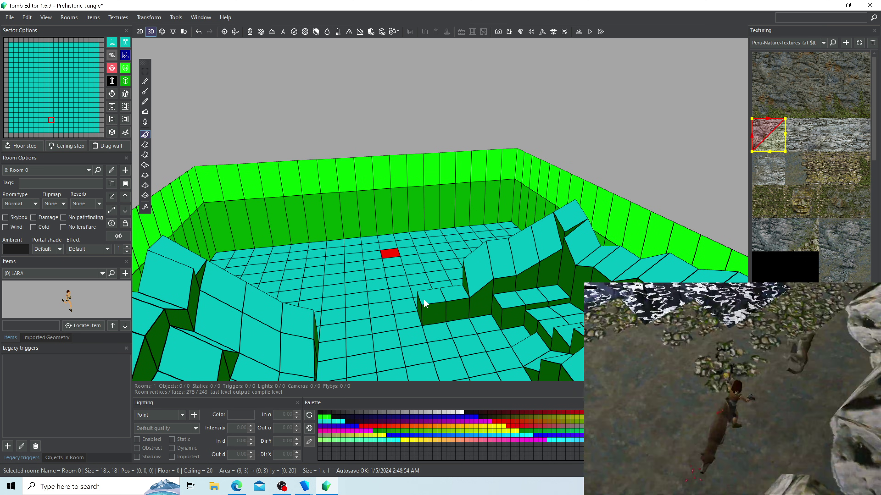
drag(424, 299, 455, 323)
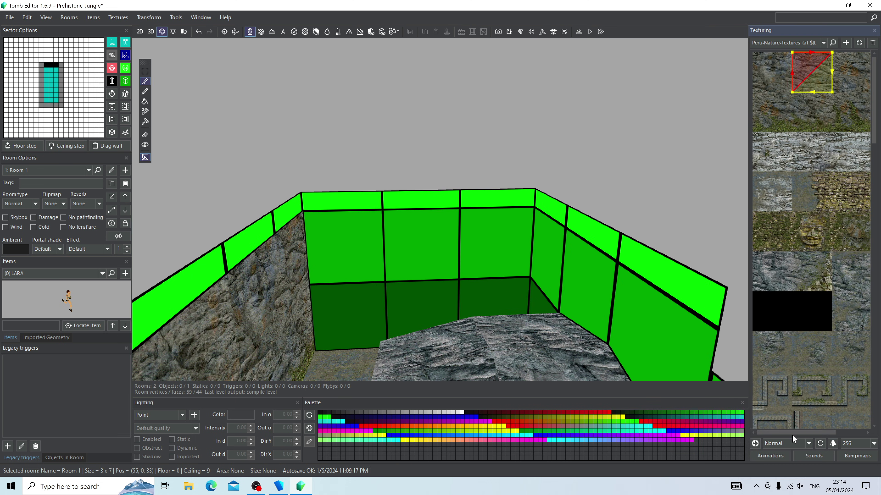
Step: Cover the far wall of Room 1 with the brown rock texture and its mossy lower variant
drag(792, 435, 818, 435)
mouse_move(343, 246)
mouse_down()
mouse_move(363, 304)
mouse_move(421, 305)
mouse_move(421, 243)
mouse_up()
scroll(797, 208, left, 2)
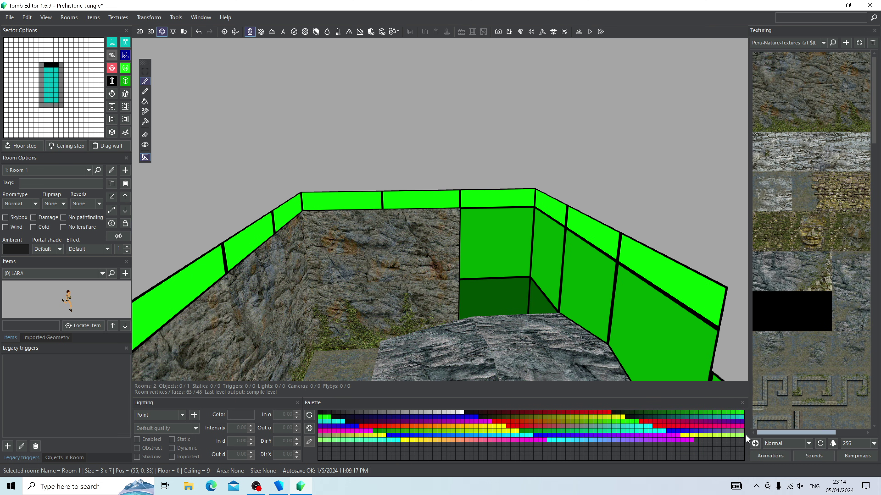
click(768, 80)
click(492, 299)
Step: Extend the brown rock texture over the untextured wall faces behind the grey rock mound in Room 1
right_drag(492, 299, 611, 156)
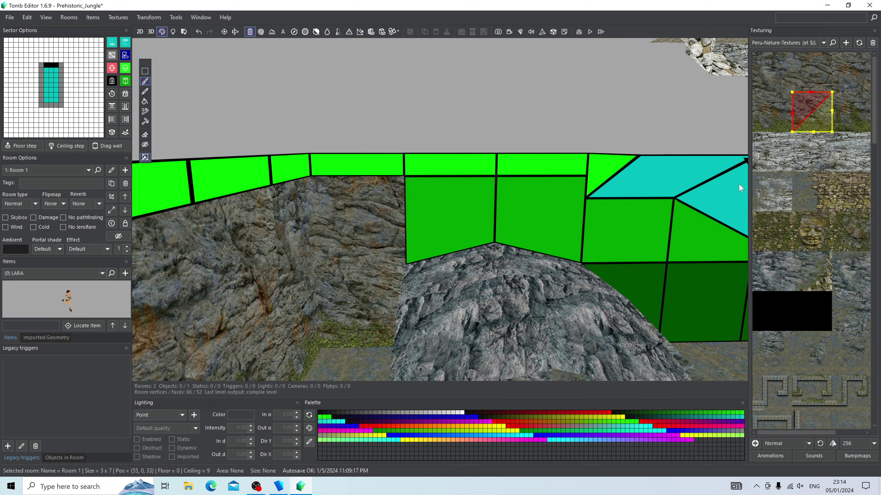
click(540, 222)
right_drag(541, 222, 450, 208)
click(468, 193)
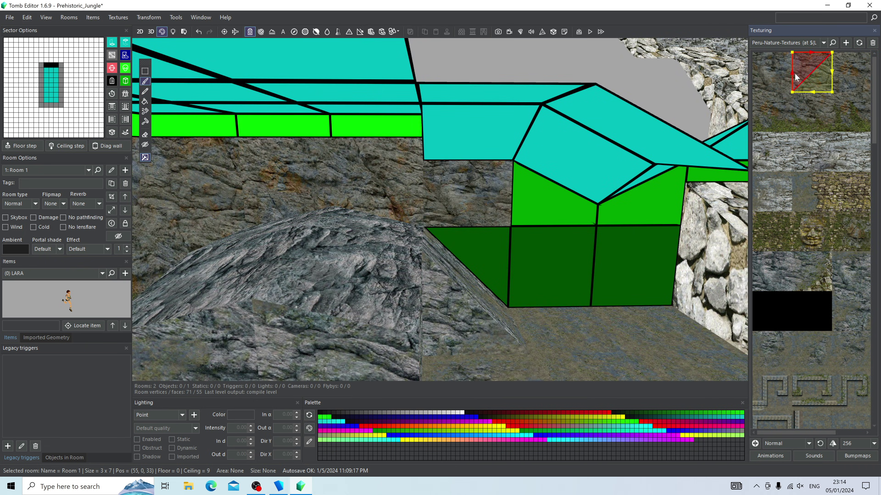
click(554, 194)
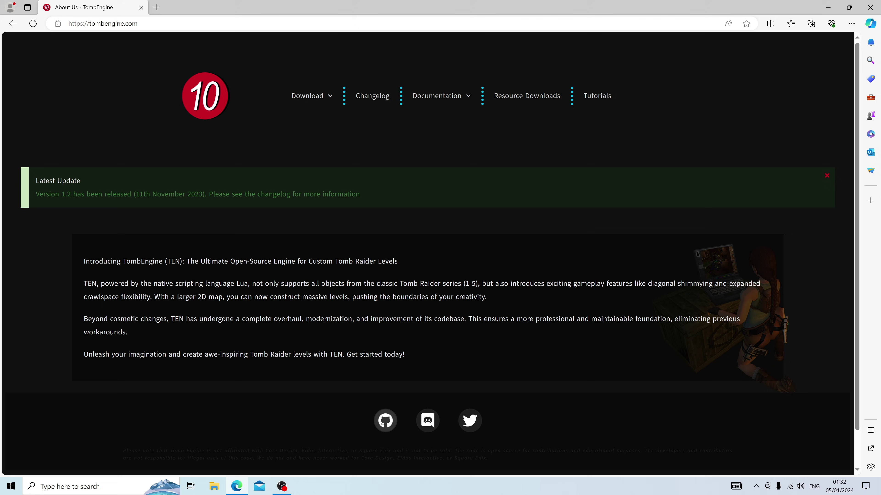
Step: Open the download options on the TombEngine website
click(310, 96)
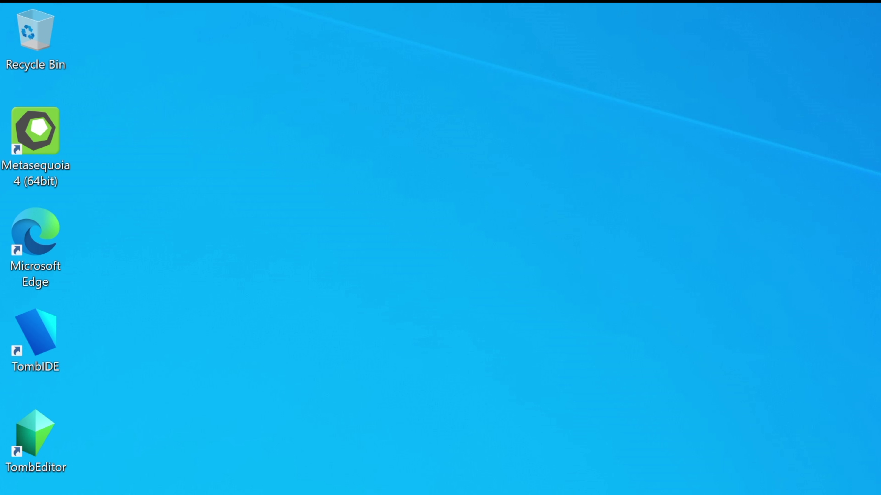
Step: Launch TombIDE and start a new project named MyFirstLevel
double_click(36, 333)
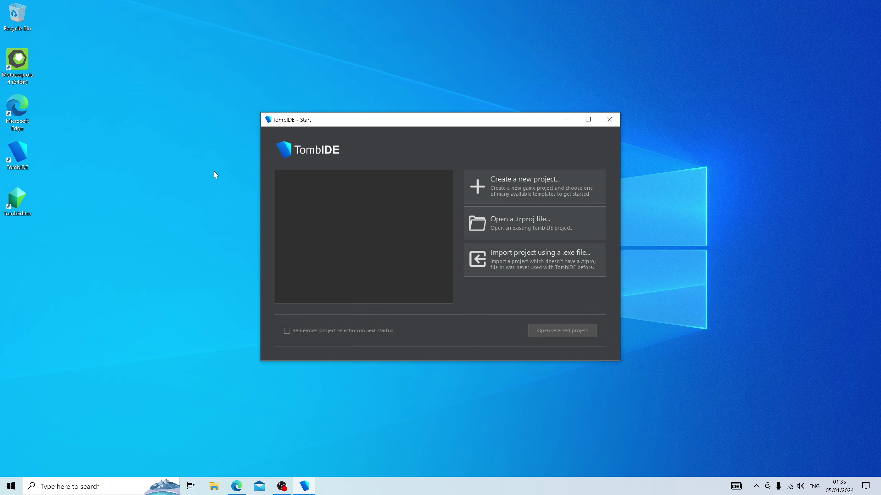
click(473, 177)
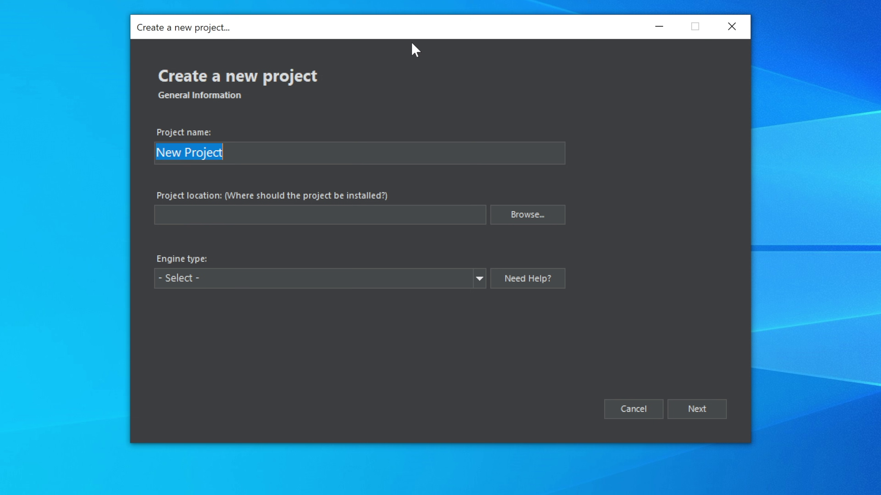
text(MyFirstLevel)
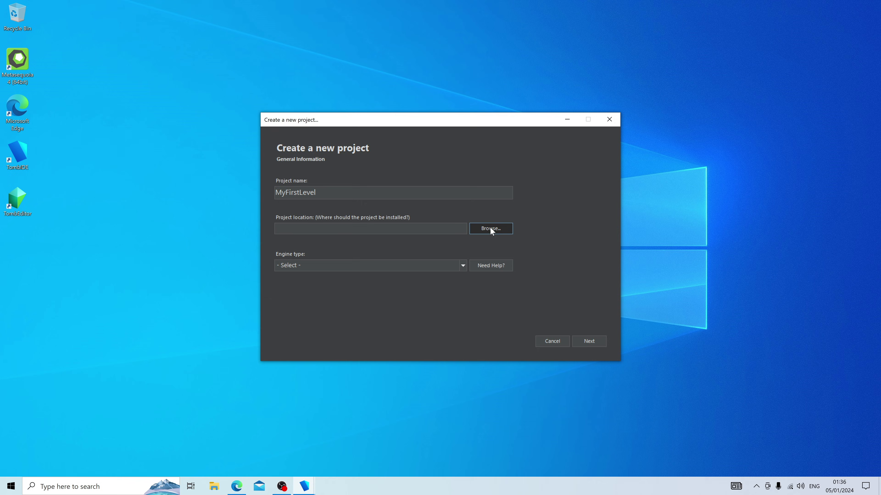
Step: Set the project location to the Desktop and choose Tomb Engine (Beta) as the engine type
click(490, 228)
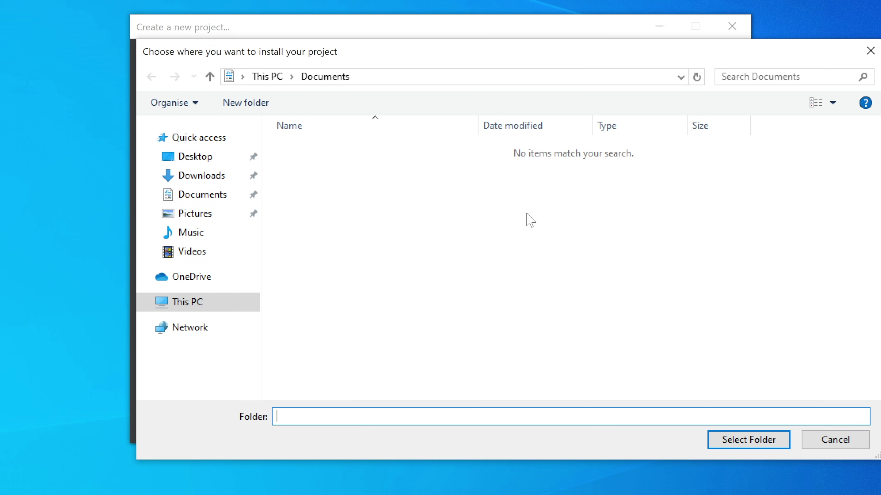
click(181, 163)
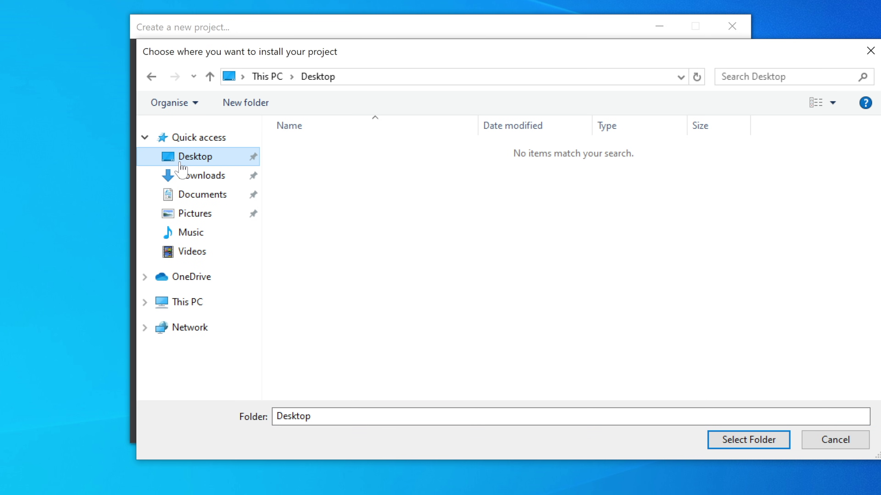
click(718, 440)
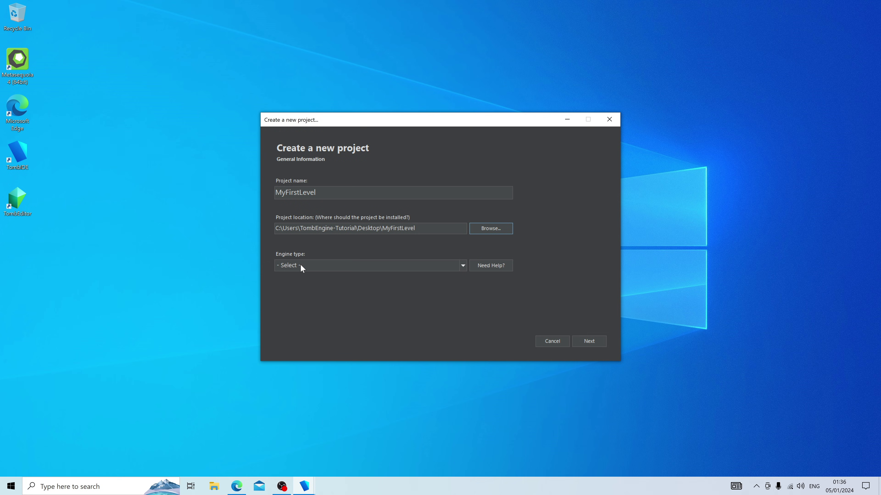
click(300, 266)
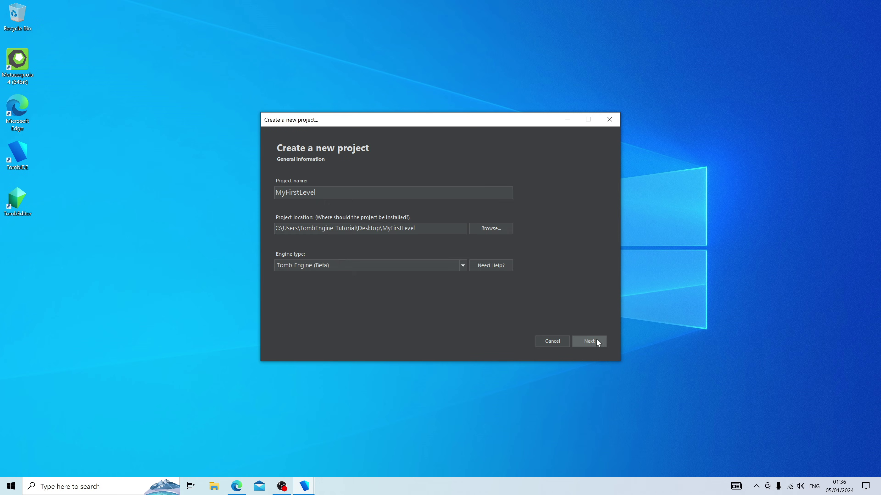
Step: Create the project with levels stored inside the project folder, and open MyFirstLevel
click(596, 338)
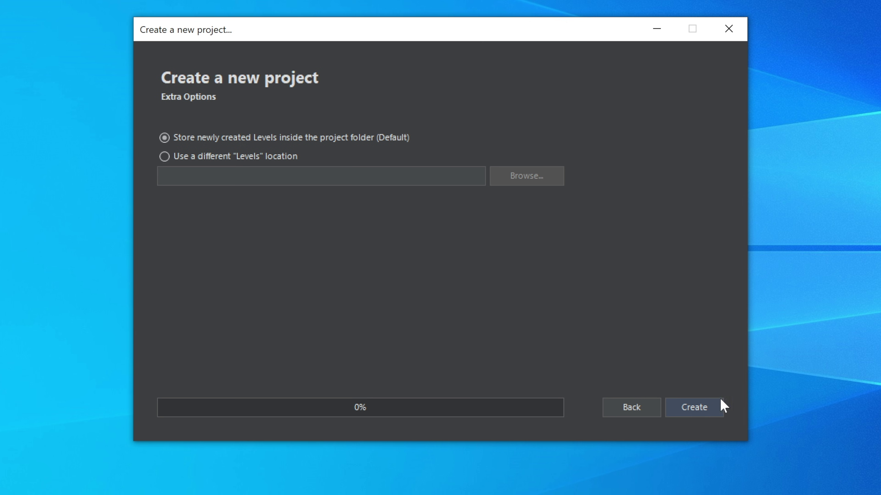
click(694, 407)
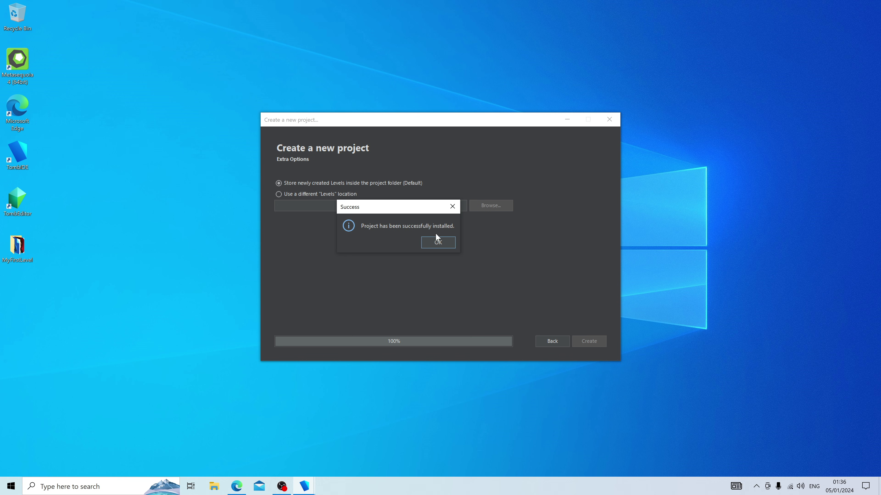
click(435, 241)
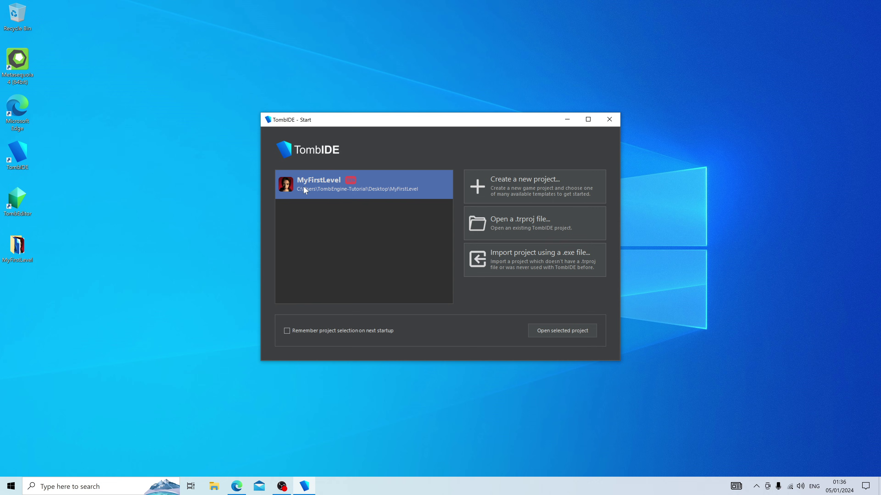
double_click(328, 189)
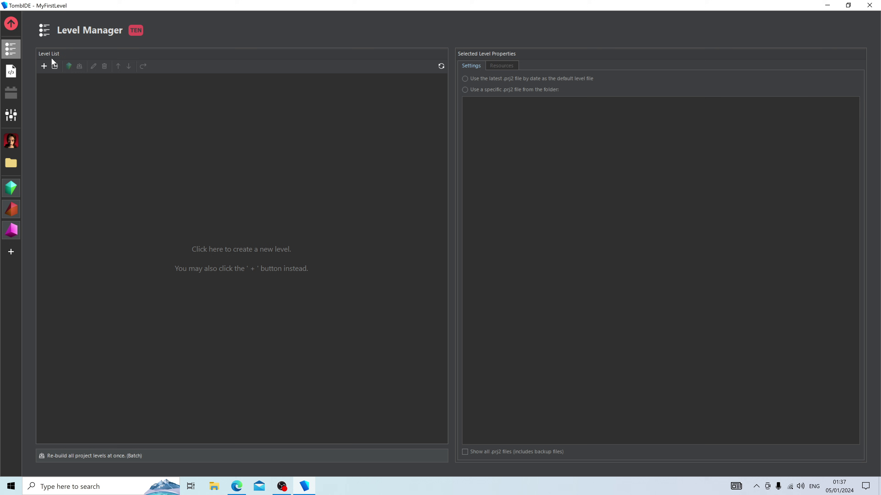
Step: Create a level named Prehistoric Jungle, keeping the generated script section, ambient sound ID 110 and the horizon enabled
click(43, 69)
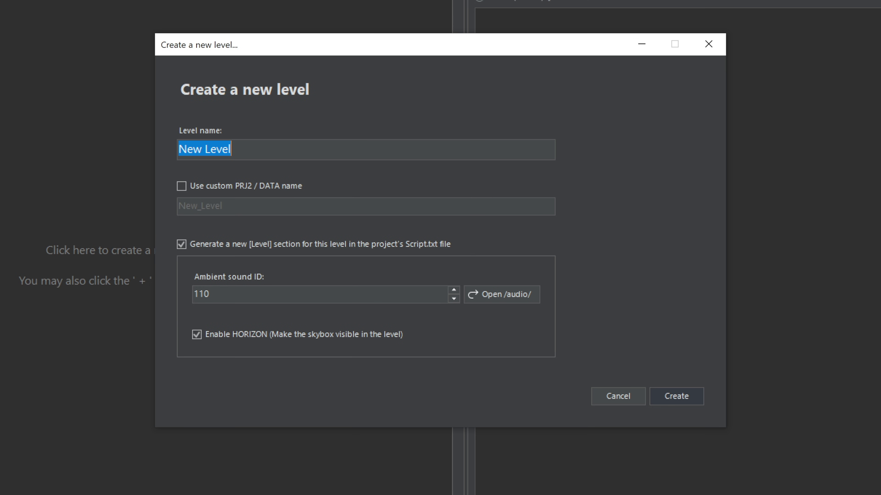
text(Prehistro)
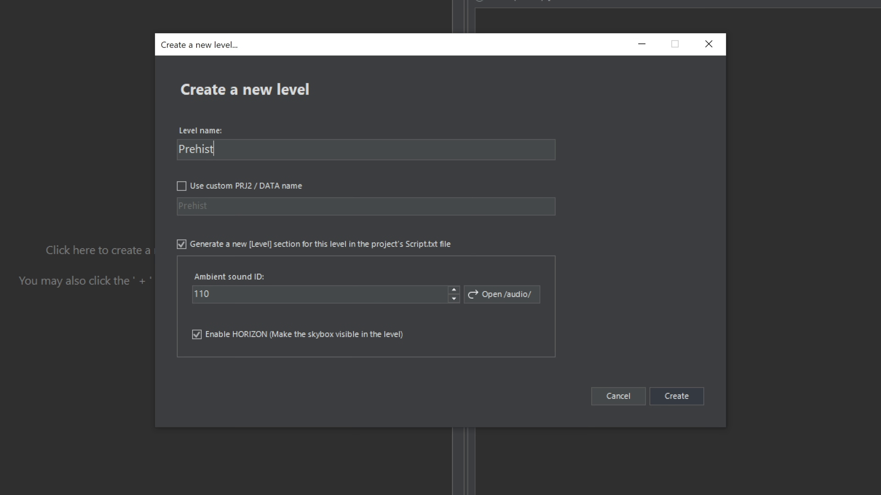
key(BackSpace)
key(BackSpace)
text(oric Jungle)
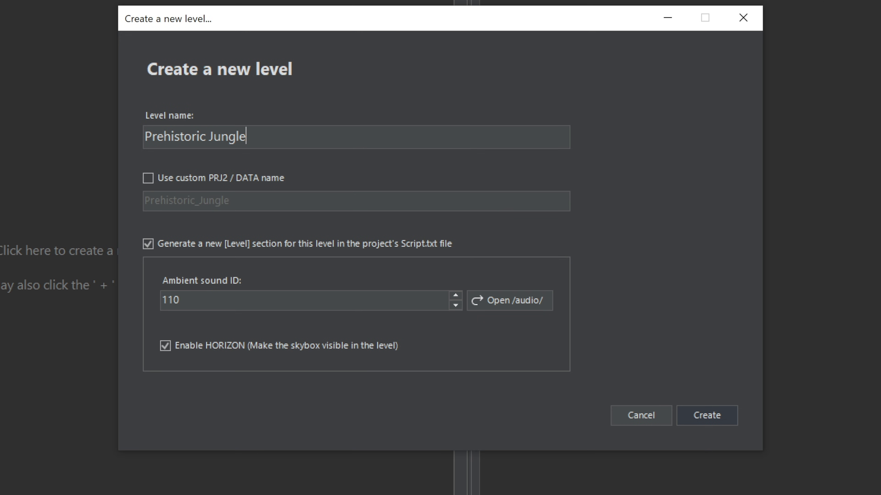
click(175, 246)
click(175, 246)
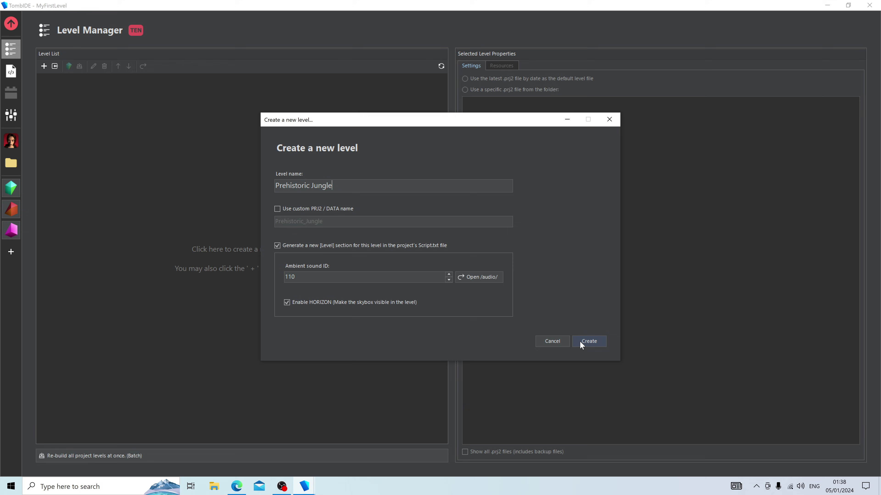
click(585, 344)
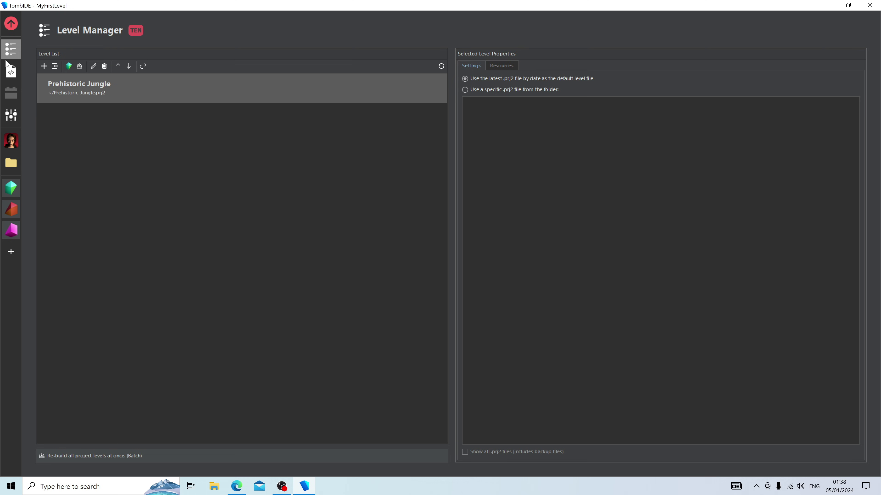
Step: Open the project scripts, highlight the Prehistoric_Jungle level block in Gameflow.lua for review, and save the file
click(10, 72)
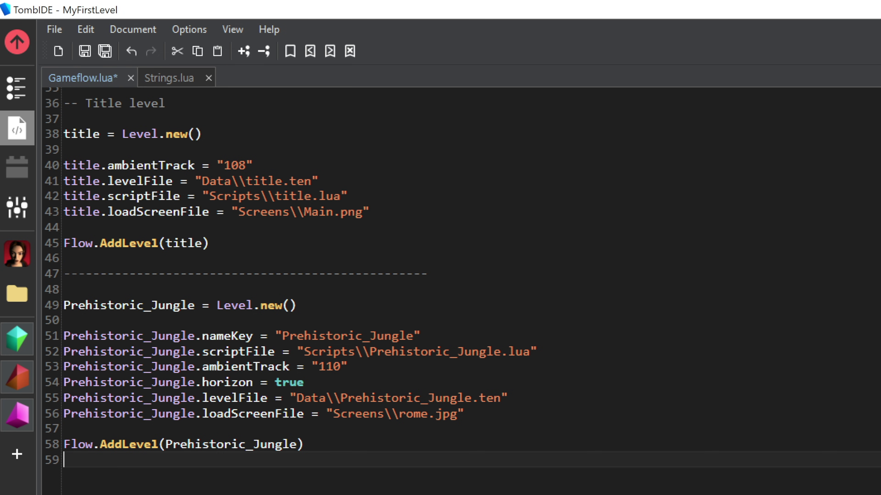
drag(65, 460, 65, 305)
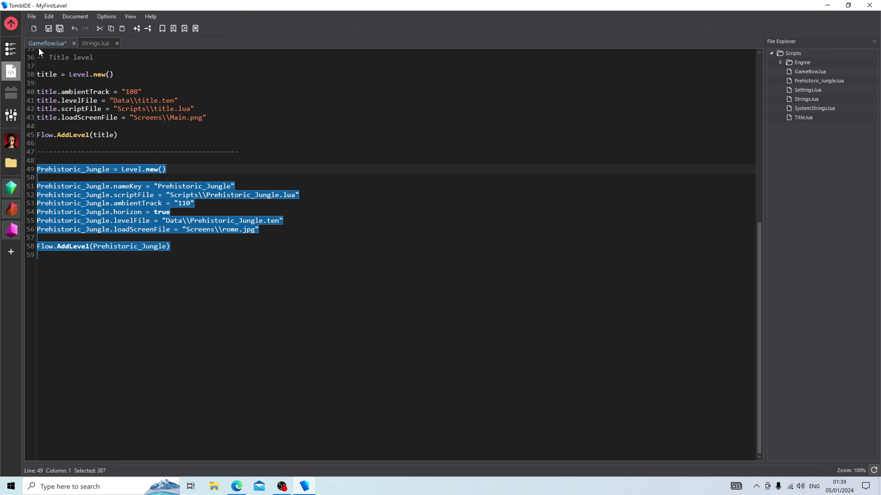
click(83, 51)
click(32, 16)
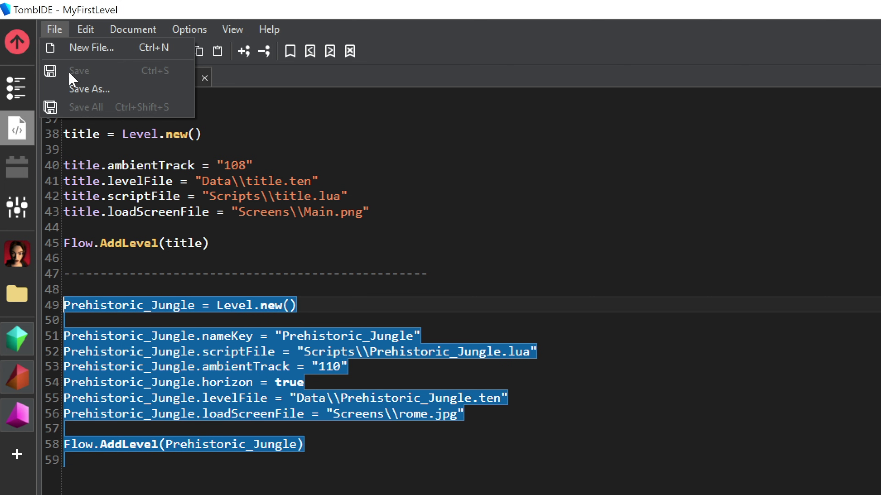
click(466, 368)
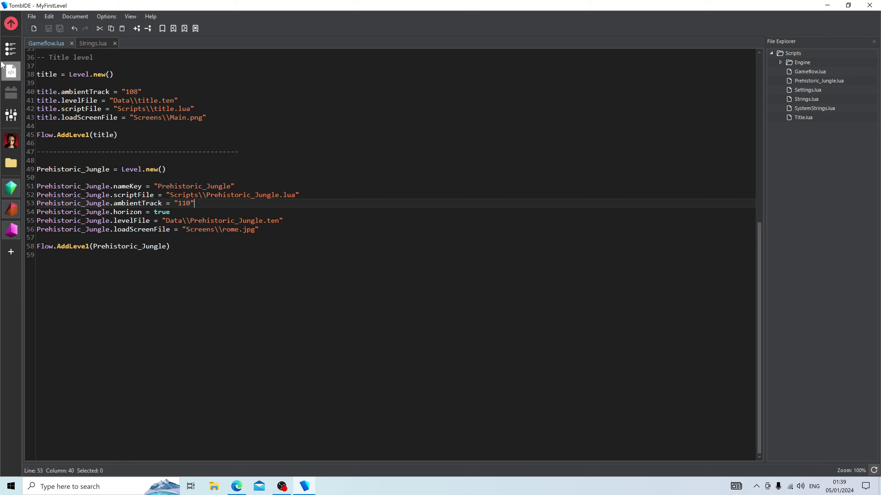
Step: Return to the level list, open Prehistoric Jungle in Tomb Editor and view its starting room from an angle
click(13, 51)
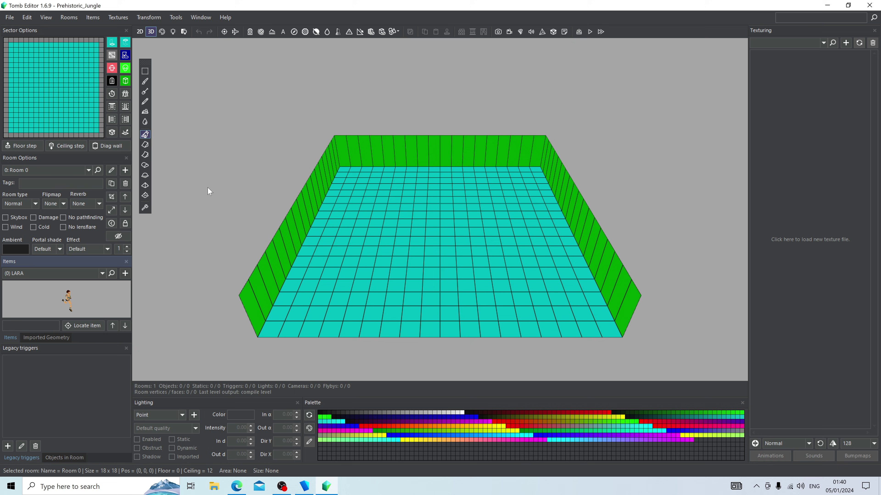
key(Left)
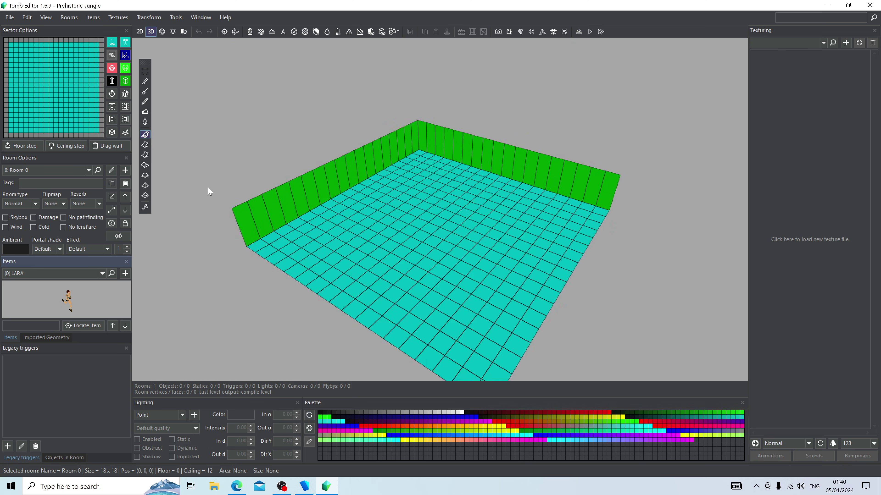
key(Left)
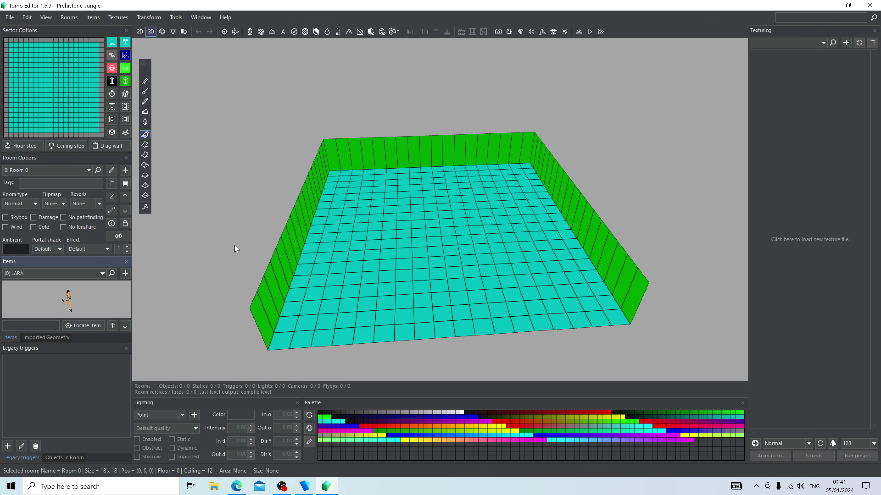
key(Right)
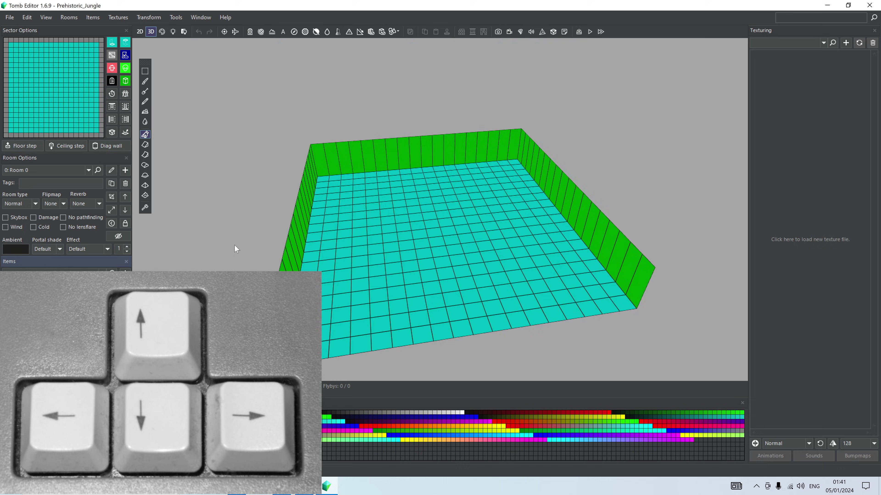
key(Right)
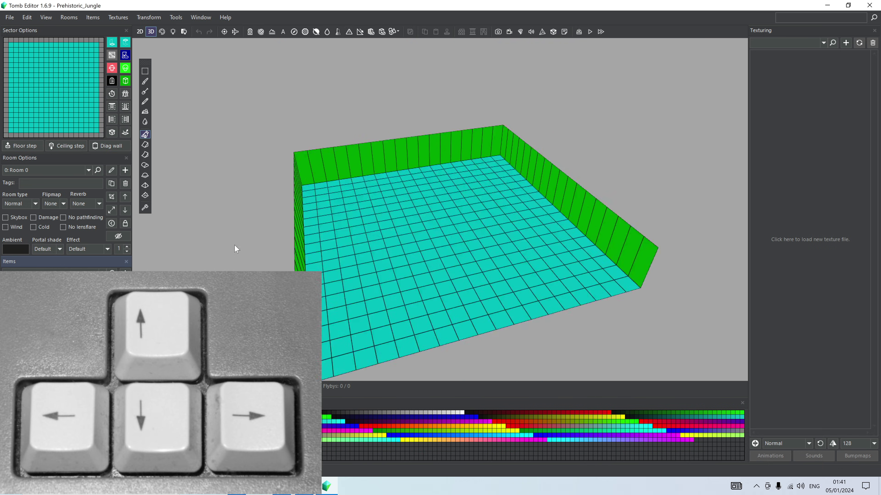
key(Right)
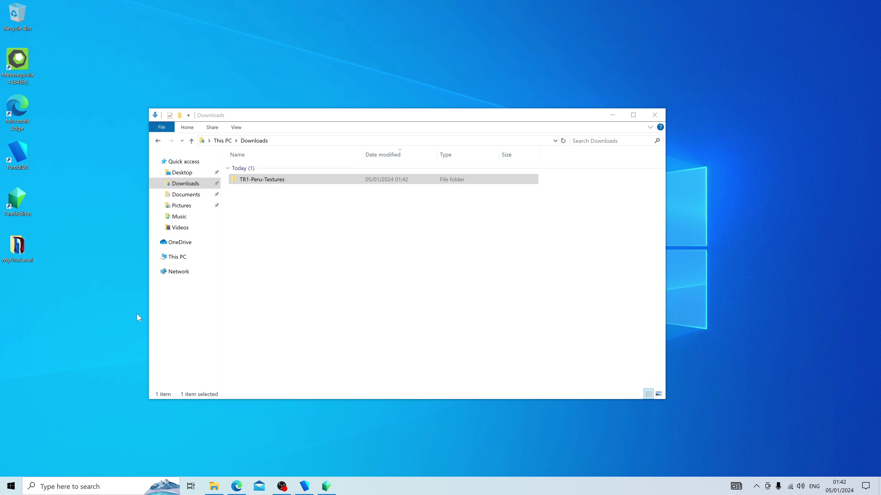
Step: Switch to File Explorer and move the TR1-Peru-Textures folder from Downloads into MyFirstLevel's Levels\Prehistoric Jungle folder
double_click(15, 254)
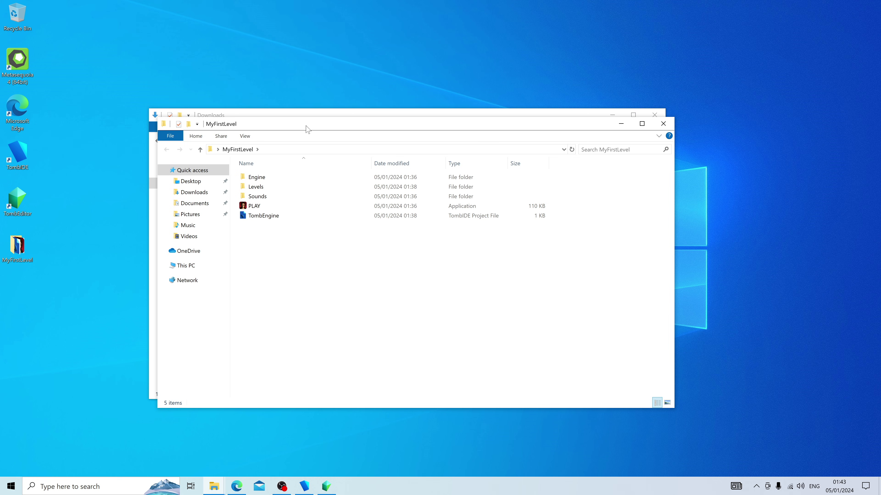
drag(305, 122, 210, 204)
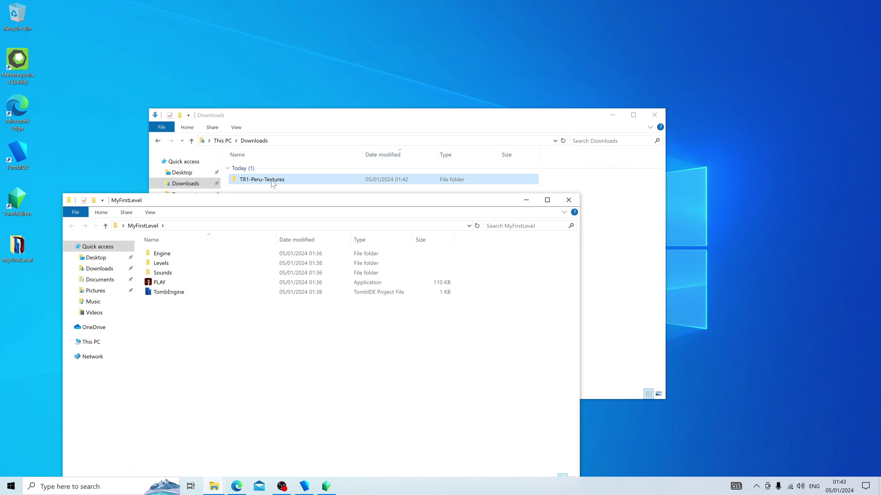
double_click(152, 266)
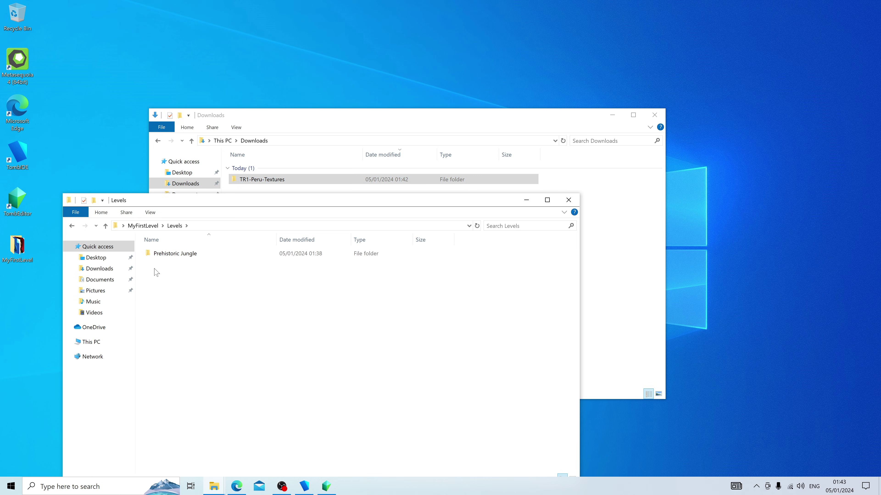
double_click(159, 256)
drag(267, 181, 229, 317)
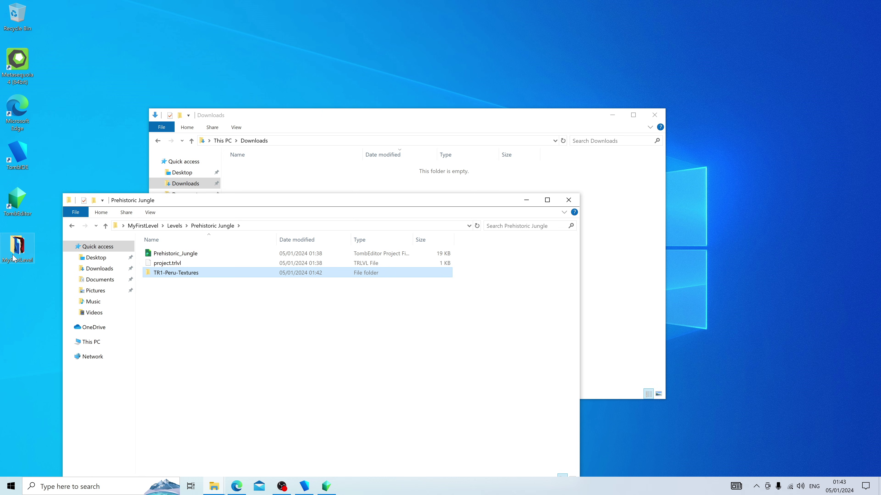
drag(422, 203, 417, 117)
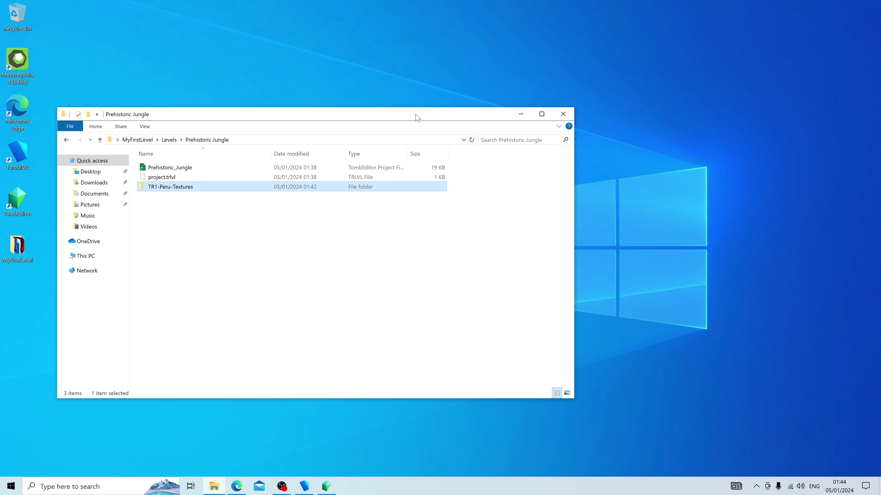
right_click(13, 241)
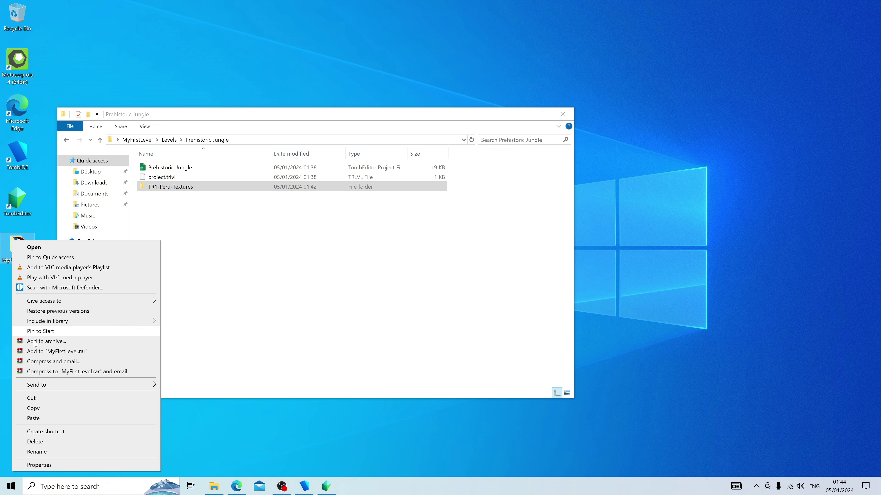
right_click(620, 139)
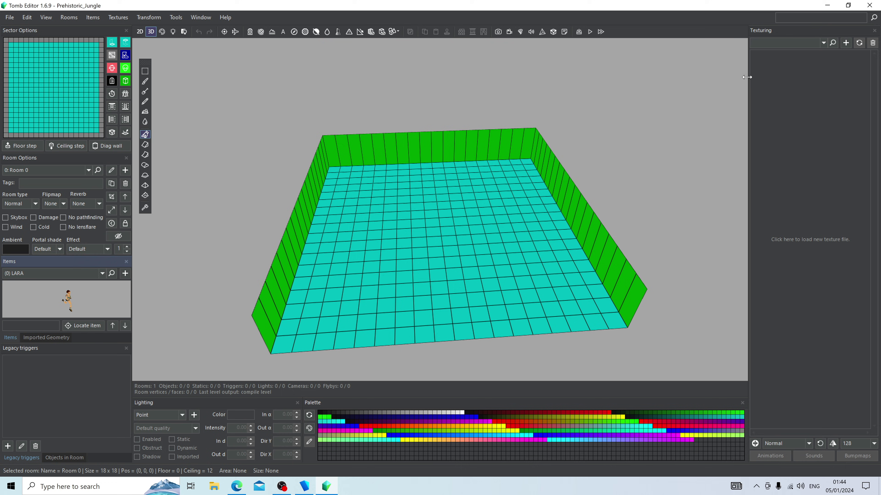
Step: In Tomb Editor, load Peru-Nature-Textures, Peru-Temple-Textures and Peru-Water-Textures from the TR1-Peru-Textures folder into the level
click(843, 46)
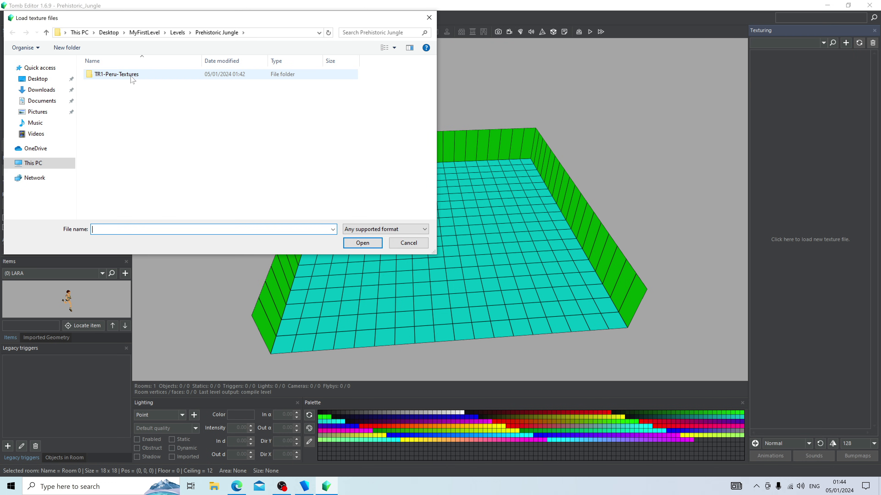
double_click(97, 75)
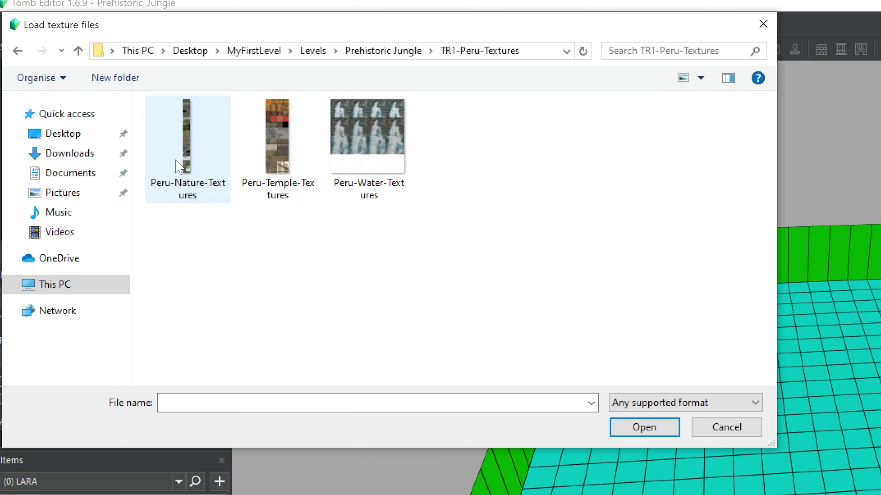
drag(115, 151, 136, 121)
drag(239, 210, 368, 127)
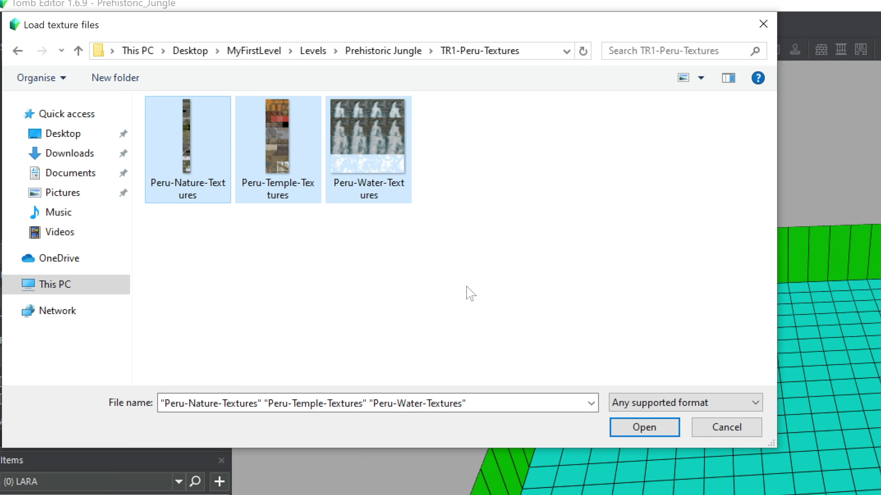
click(667, 426)
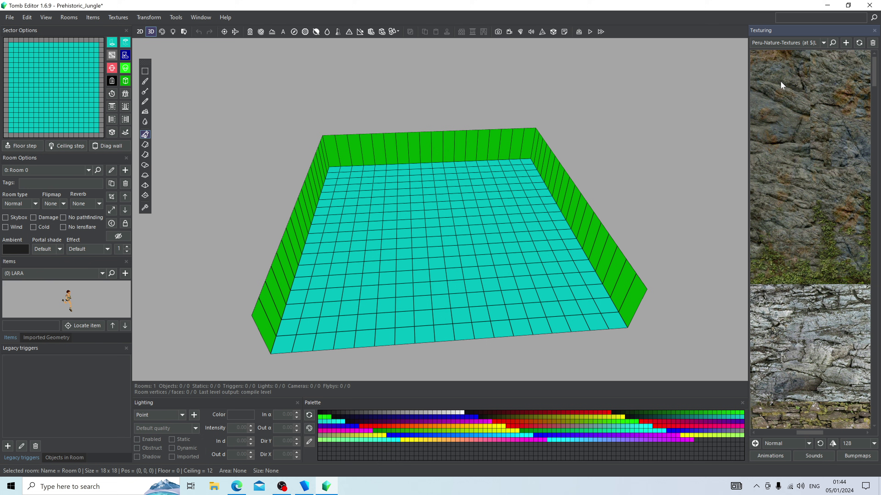
Step: Examine the rock, stone and foliage tiles in the Peru-Nature-Textures sheet
drag(812, 433, 784, 433)
scroll(781, 275, down, 3)
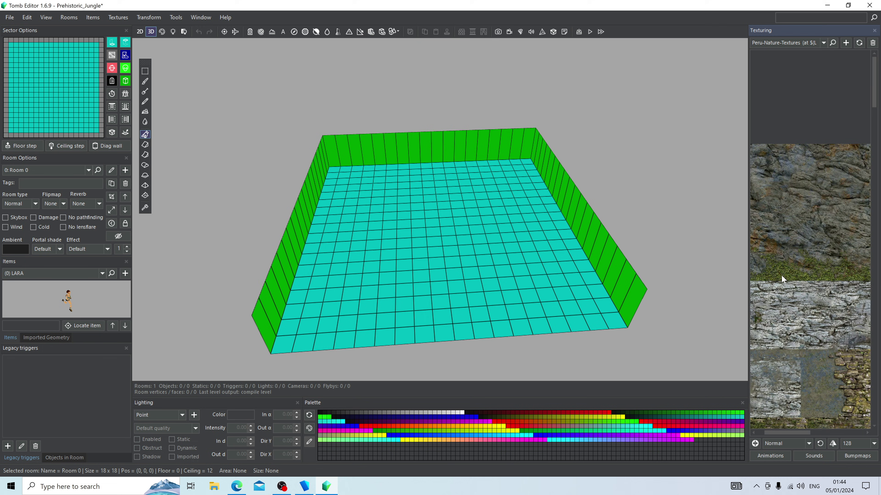
scroll(822, 333, down, 3)
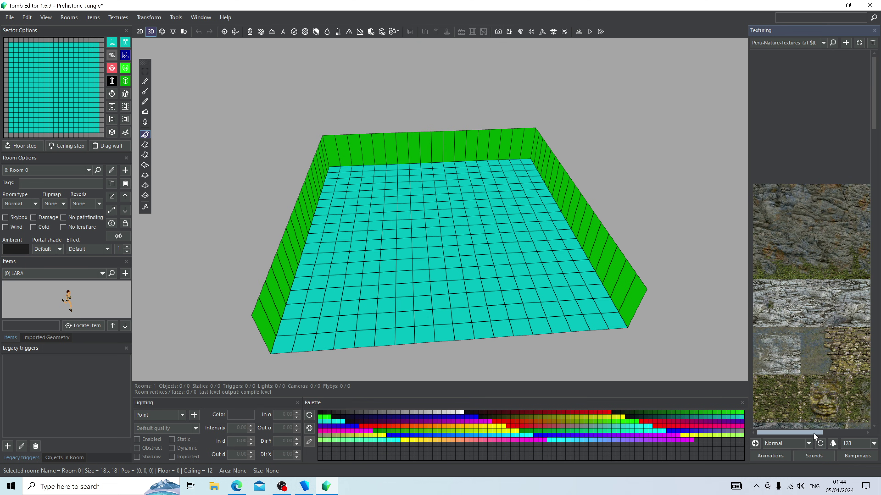
drag(874, 121, 873, 143)
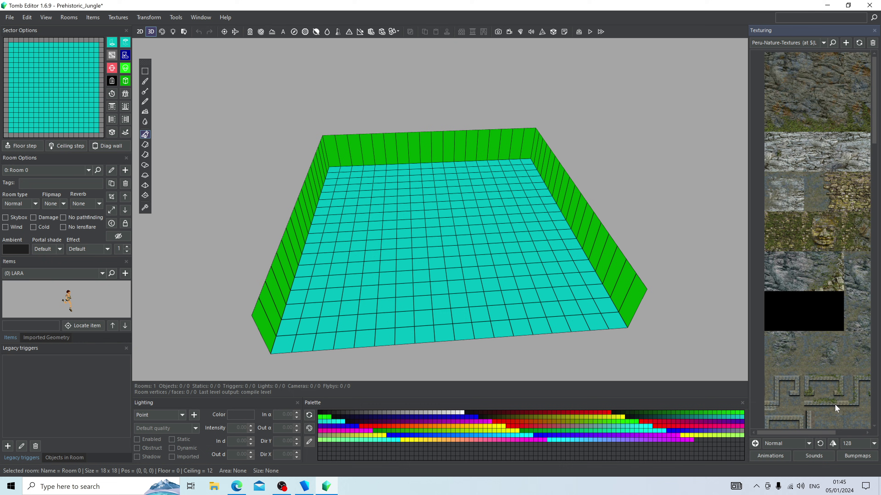
click(843, 433)
scroll(797, 359, up, 2)
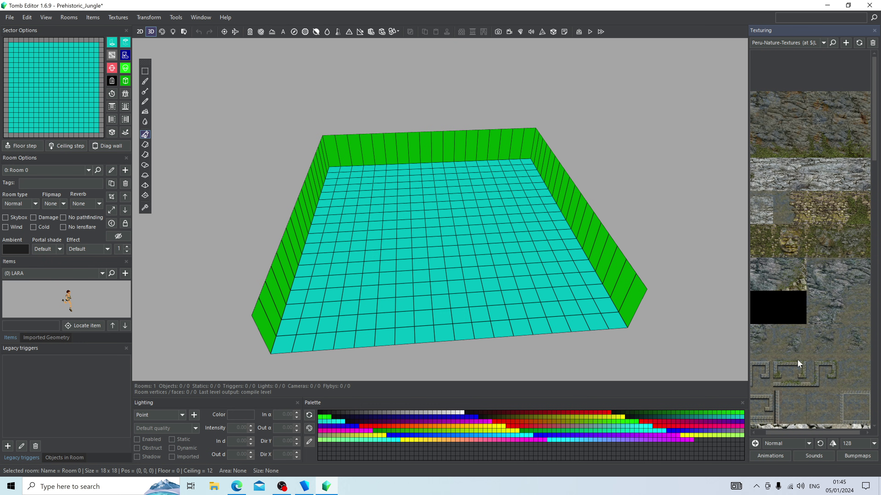
drag(812, 431, 797, 431)
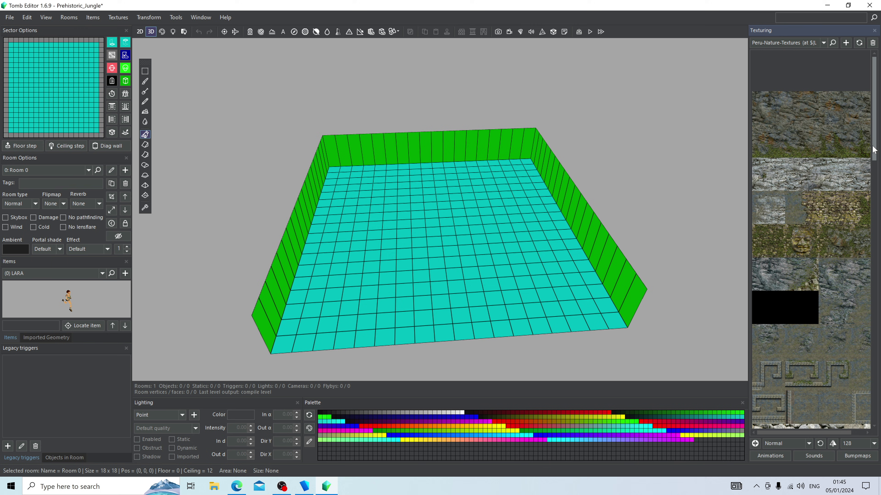
scroll(875, 147, down, 2)
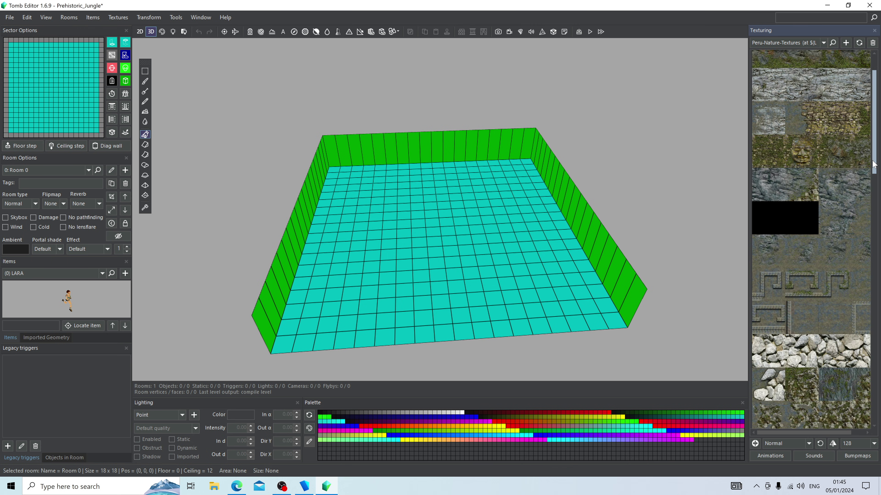
scroll(875, 140, up, 1)
scroll(875, 136, down, 3)
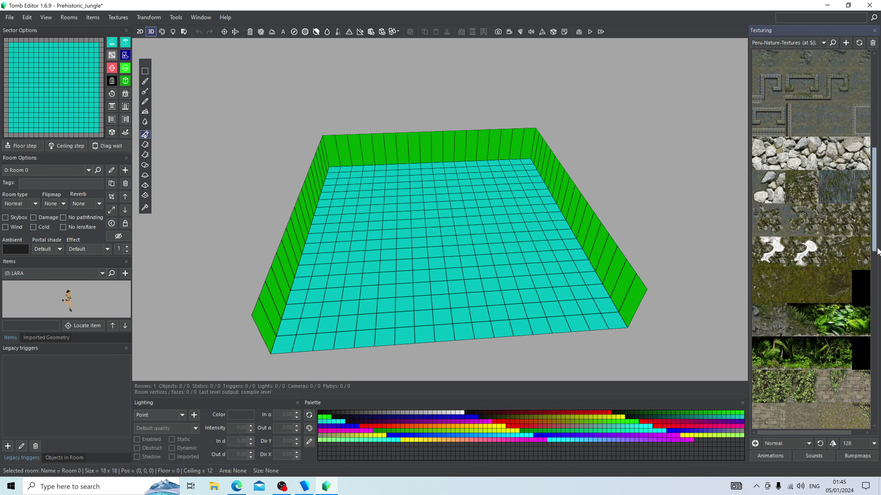
scroll(875, 130, up, 3)
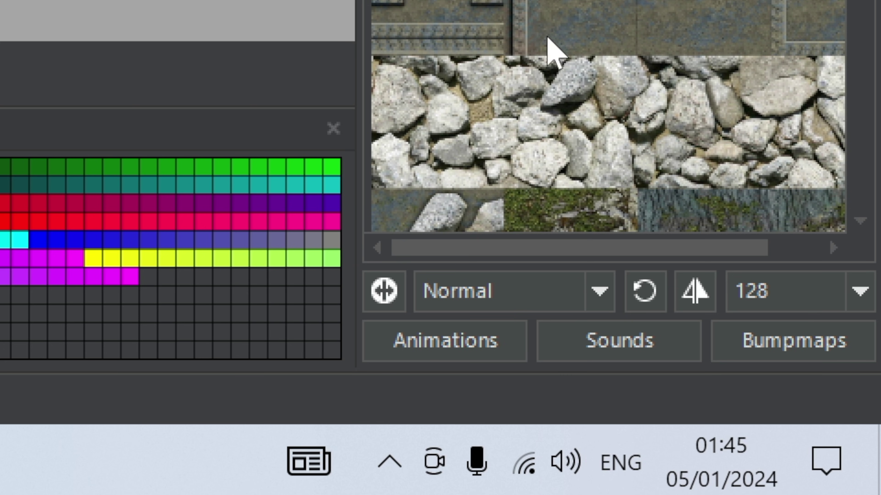
Step: Set the texture tile selection size to 256 and select the first rock tile of Peru-Nature-Textures
click(762, 296)
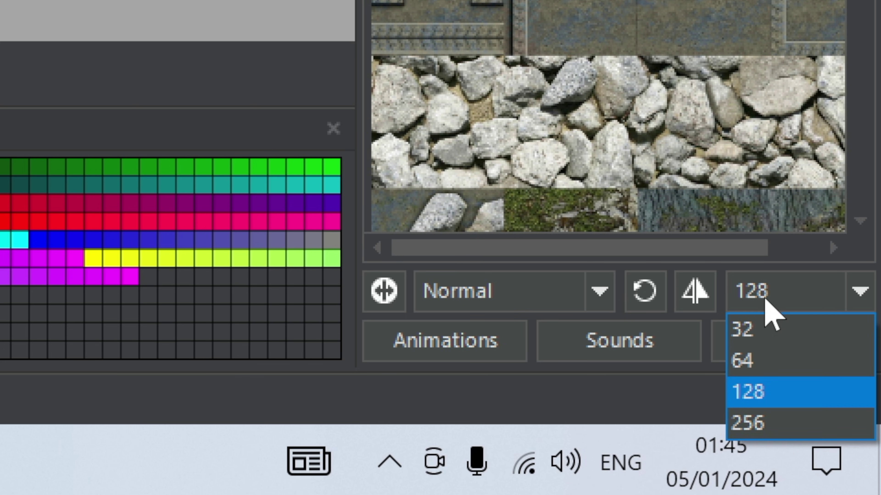
click(760, 425)
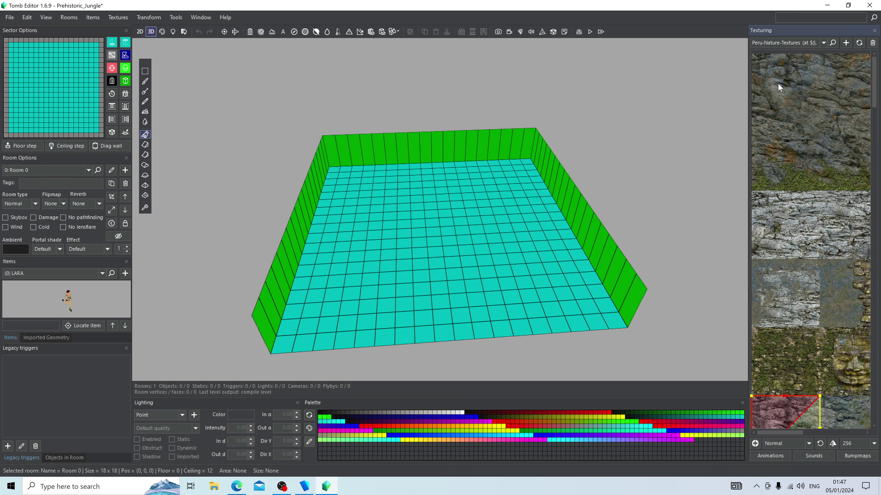
click(778, 86)
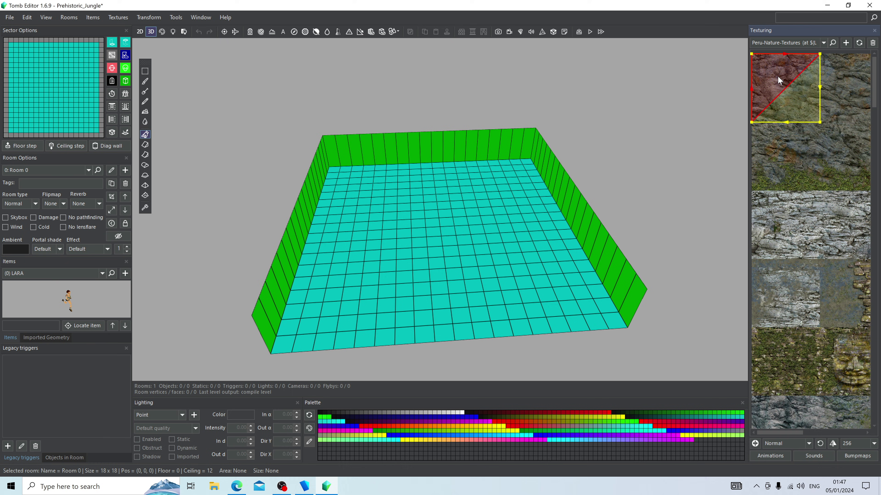
Step: Look through the rest of the Peru-Nature-Textures sheet, down to its snow, brick and moss tiles
scroll(777, 75, down, 2)
drag(871, 110, 872, 88)
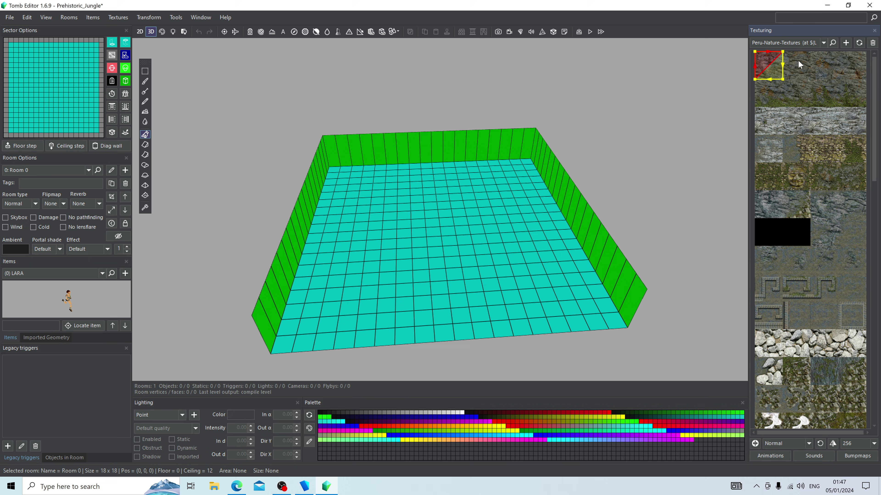
scroll(800, 192, down, 3)
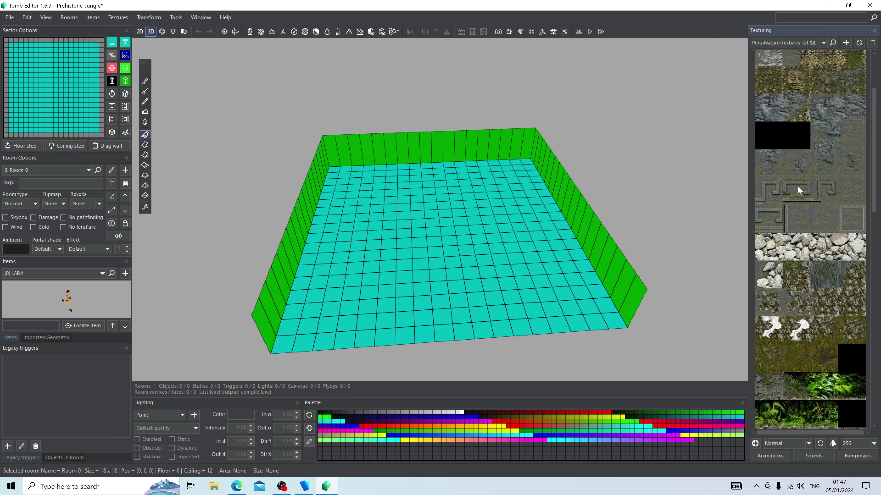
scroll(859, 180, down, 2)
scroll(874, 234, down, 1)
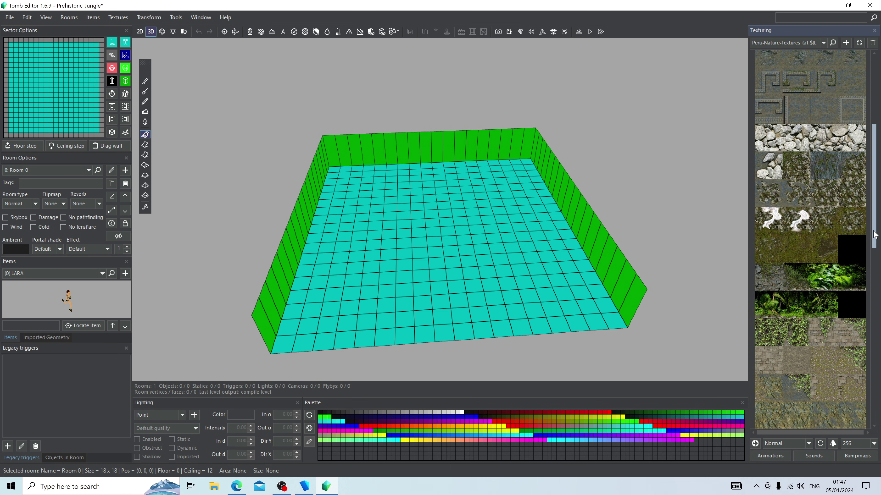
drag(875, 235, 875, 387)
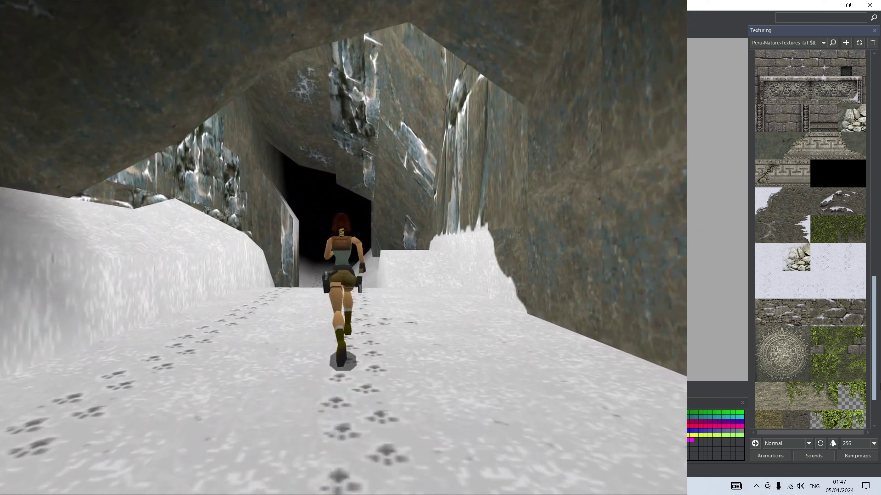
drag(875, 387, 875, 369)
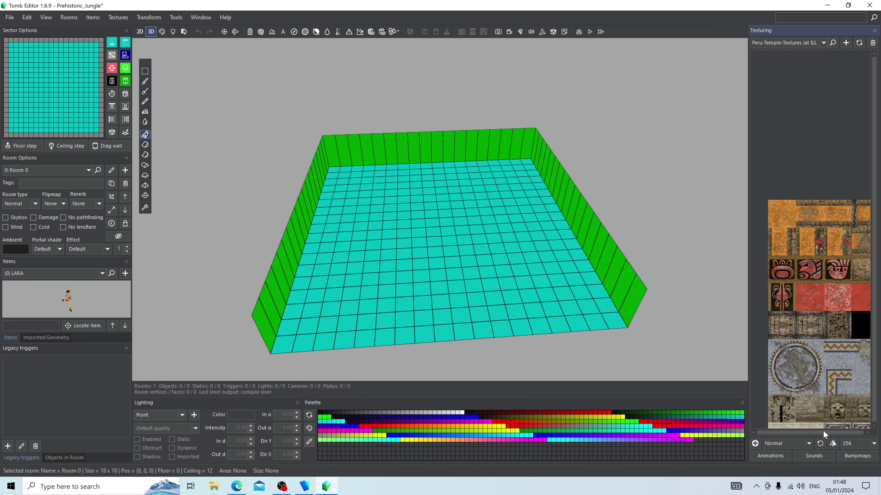
Step: Examine the tiles in the Peru-Temple-Textures and Peru-Water-Textures sheets
drag(823, 433, 832, 433)
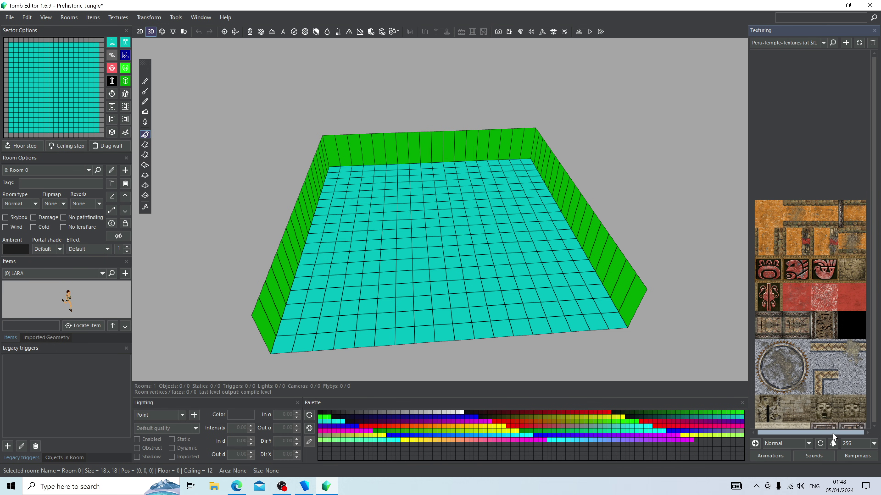
drag(873, 133, 872, 172)
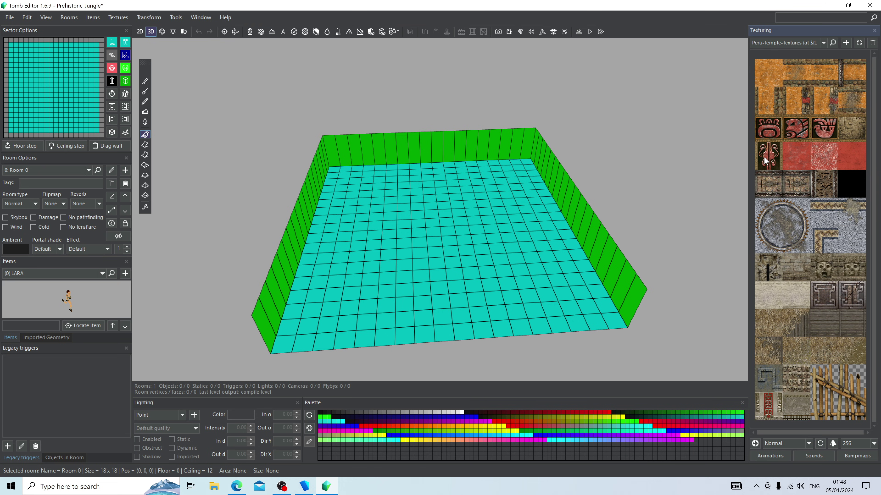
scroll(766, 167, down, 1)
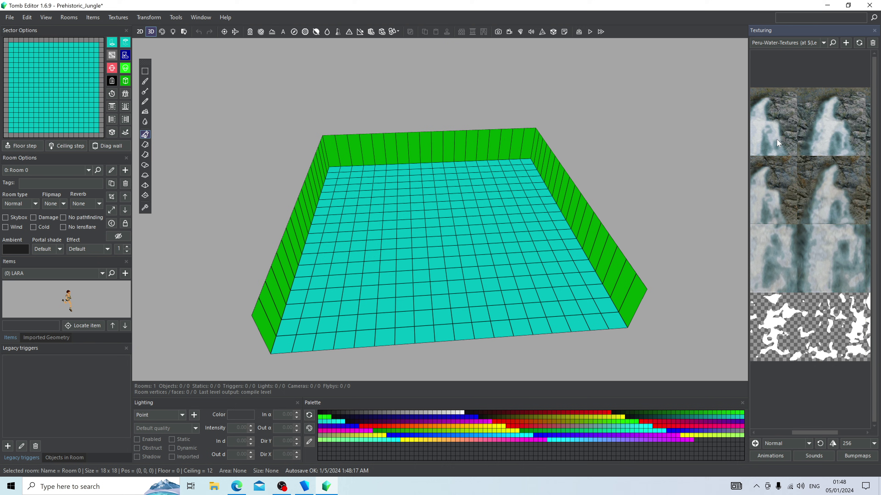
scroll(778, 142, down, 1)
drag(826, 433, 788, 431)
click(816, 43)
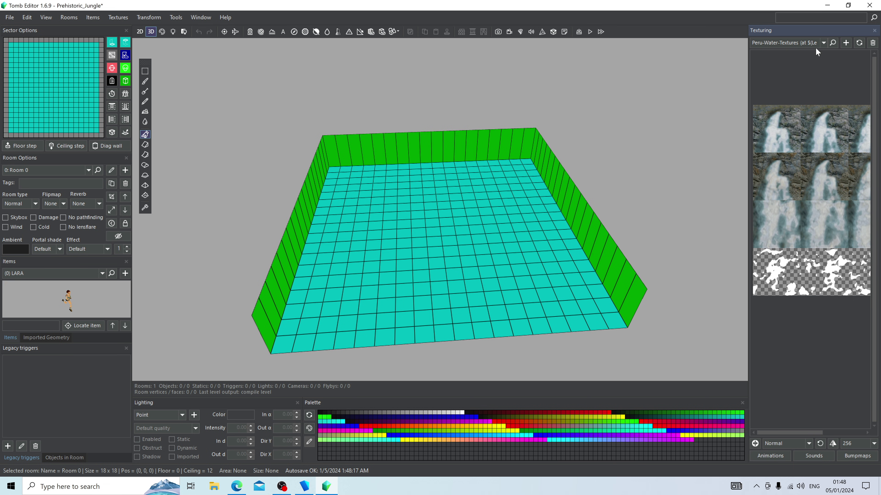
Step: Select the first rock tile of Peru-Nature-Textures and apply it to all walls of the room
click(815, 48)
click(799, 112)
click(788, 179)
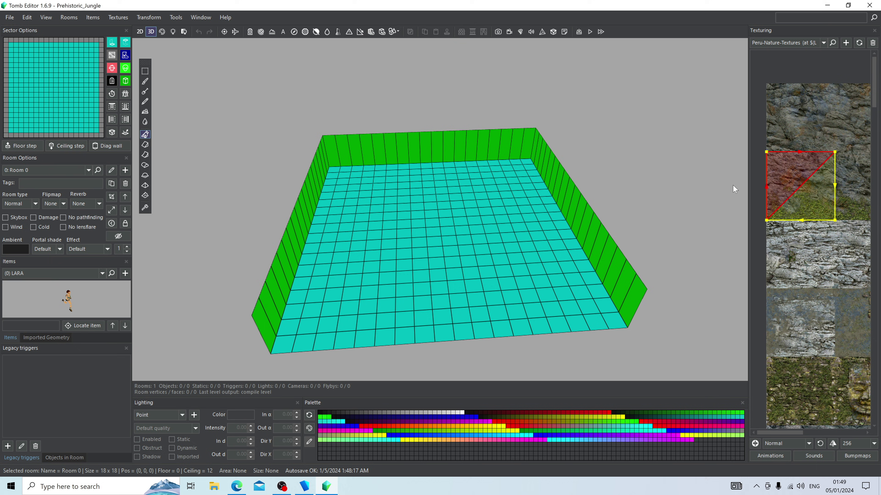
click(762, 193)
click(776, 123)
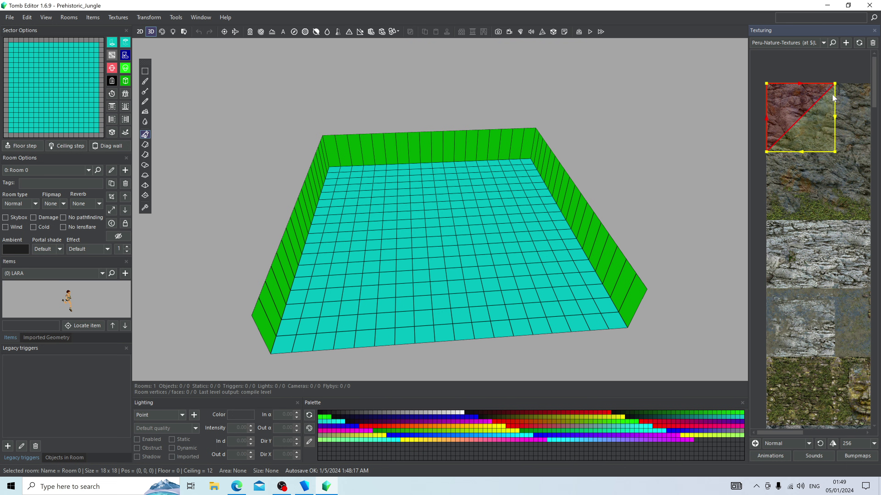
click(111, 19)
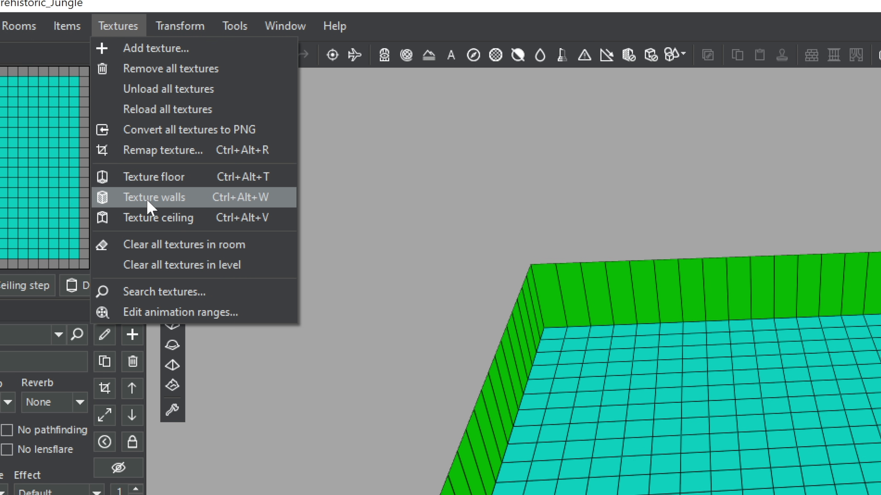
click(147, 200)
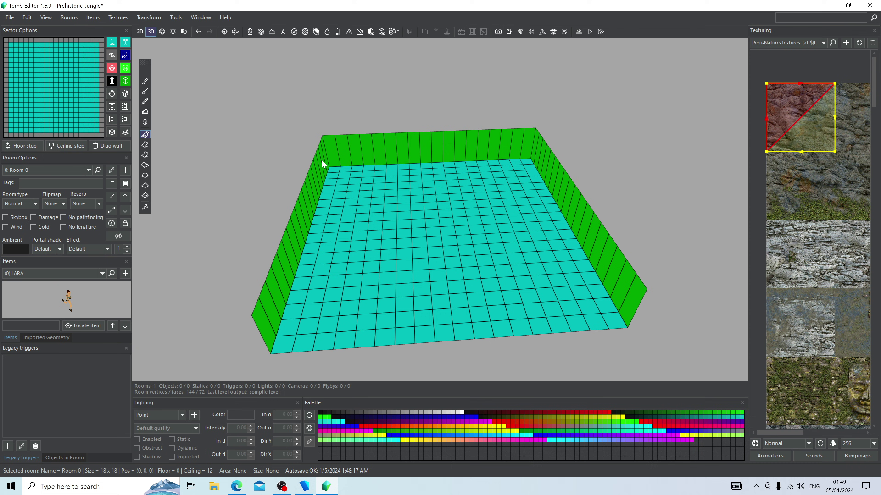
Step: Go through the 2D map, Geometry, Face Edit and Lighting modes and settle on Face Edit mode
click(139, 32)
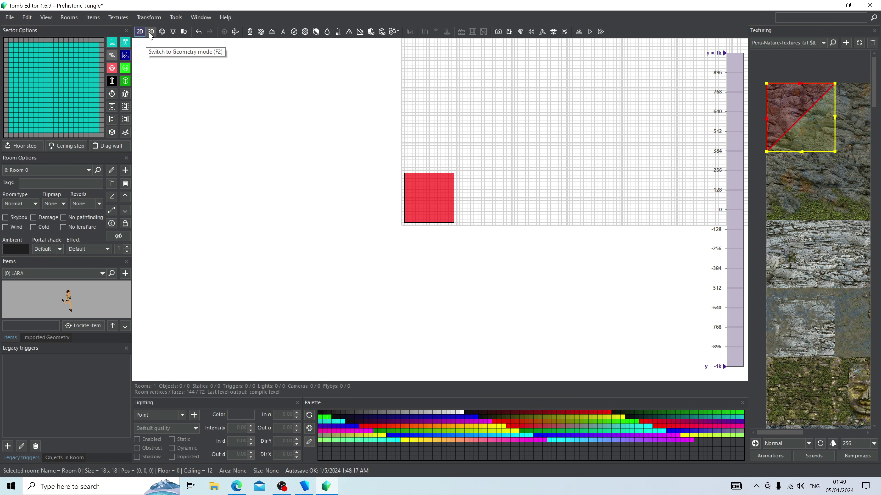
click(150, 34)
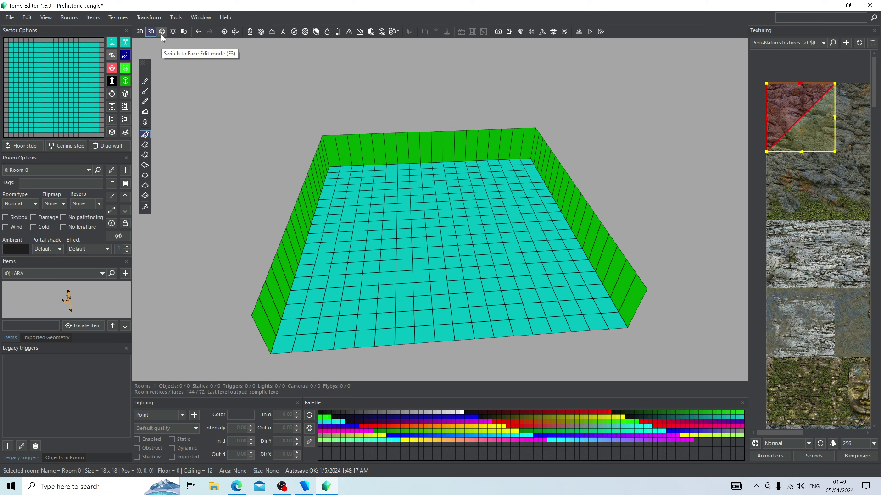
click(161, 35)
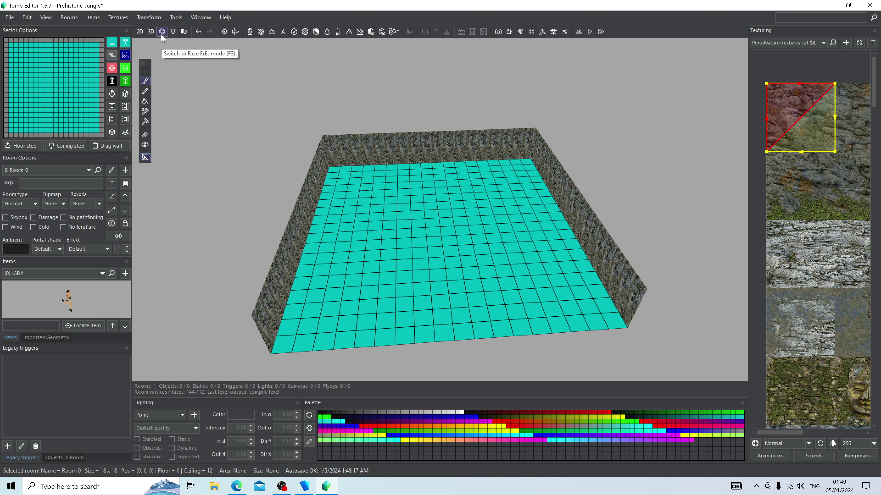
click(174, 35)
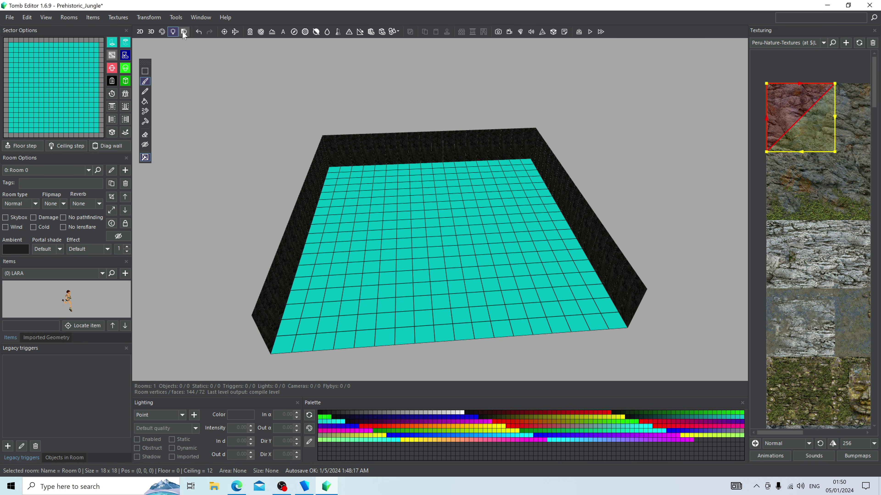
click(162, 32)
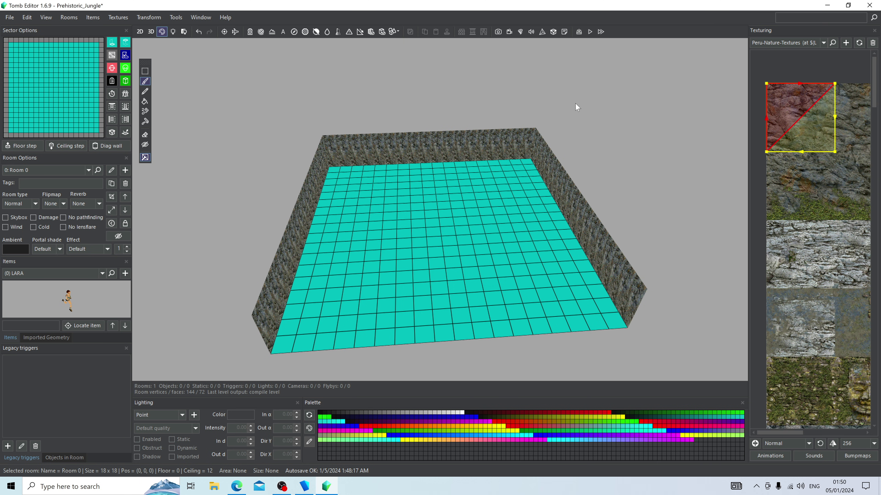
Step: Select a mossy green ground tile in Peru-Nature-Textures and texture the whole room floor with it
key(Left)
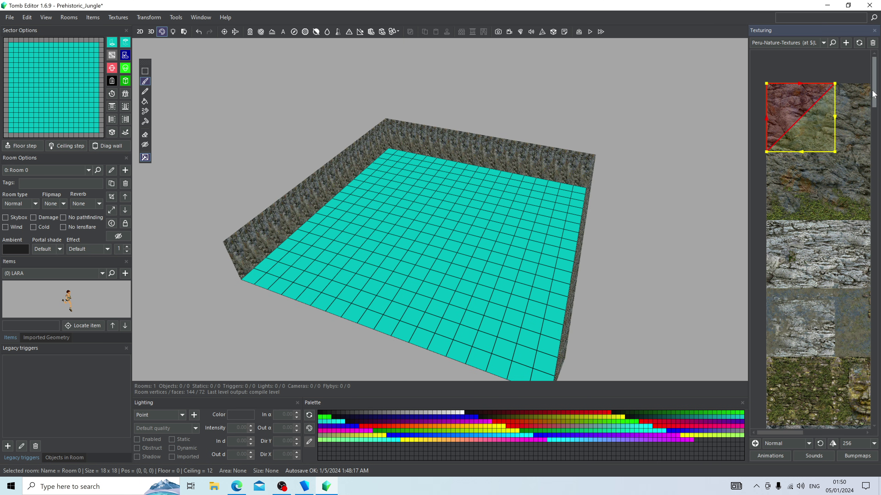
drag(872, 94, 865, 201)
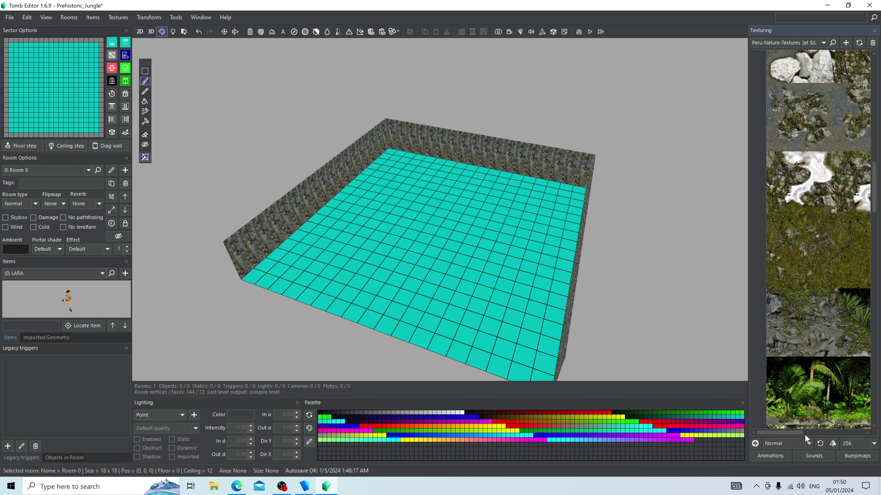
mouse_move(800, 434)
mouse_down()
mouse_move(856, 432)
mouse_move(797, 429)
mouse_move(814, 429)
mouse_up()
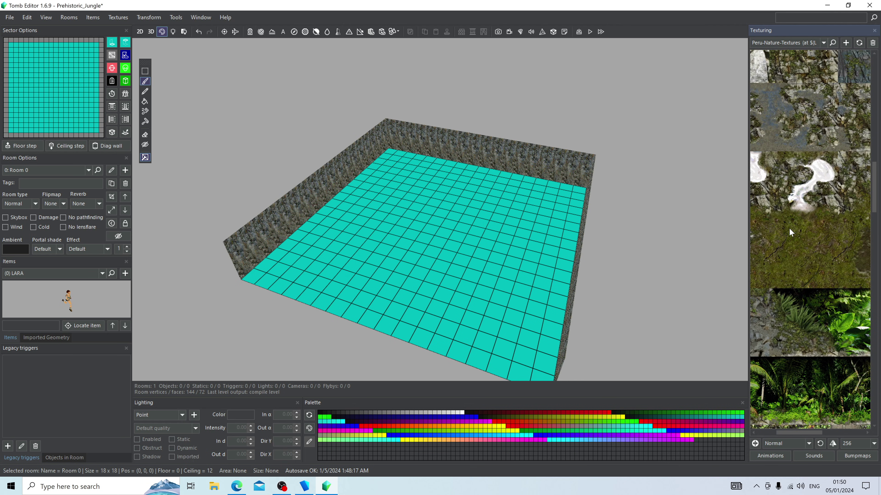
click(792, 242)
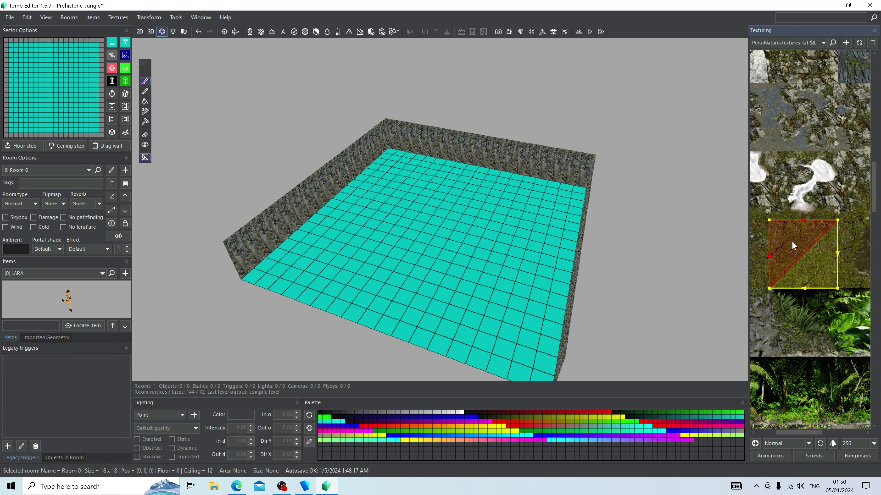
click(113, 17)
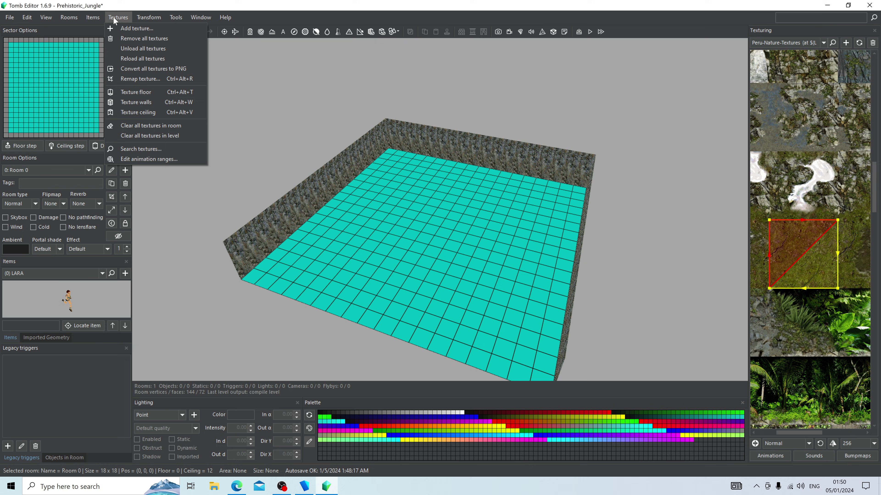
click(143, 93)
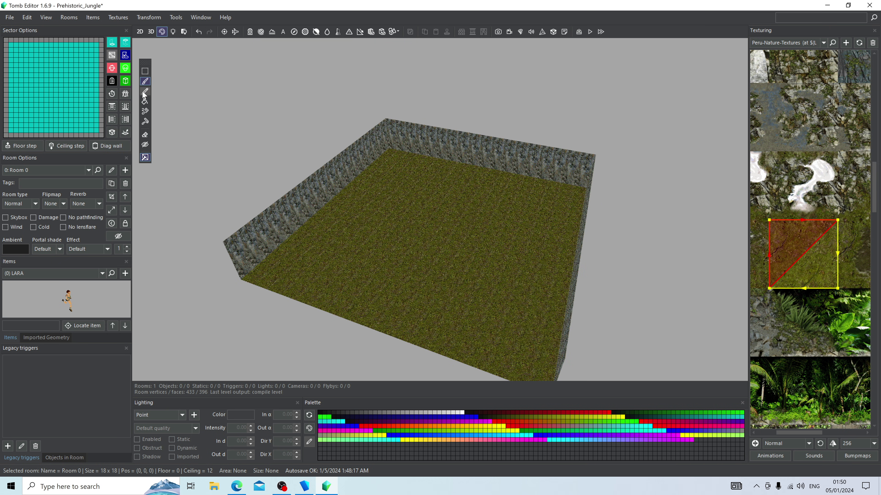
Step: Texture the whole room ceiling with the plain brown stone tile beside the brick tile in Peru-Nature-Textures
scroll(875, 239, down, 5)
scroll(875, 239, down, 3)
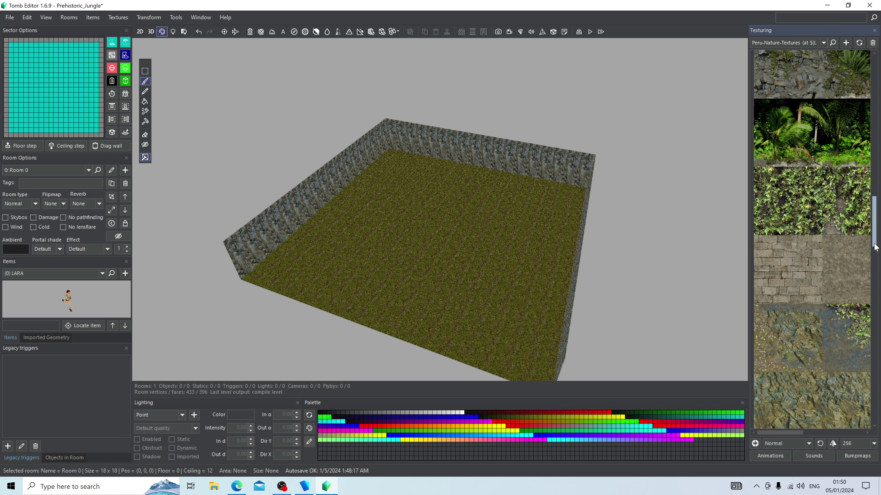
drag(783, 434, 793, 434)
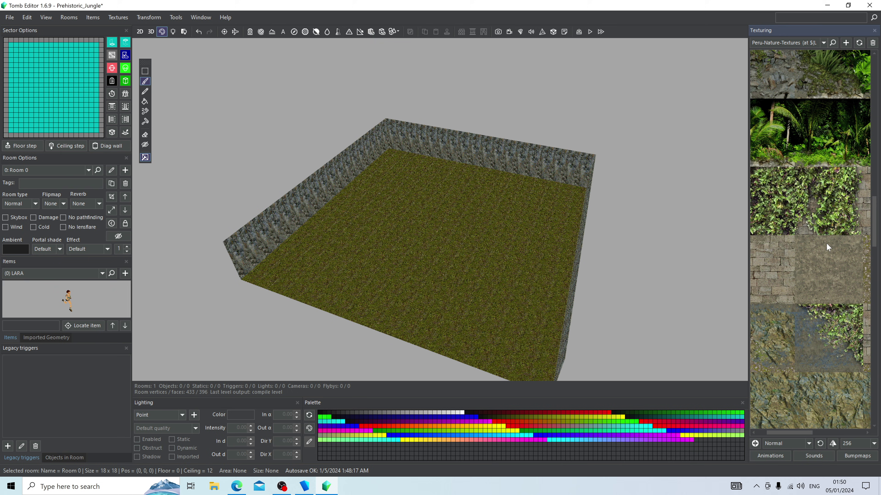
click(827, 262)
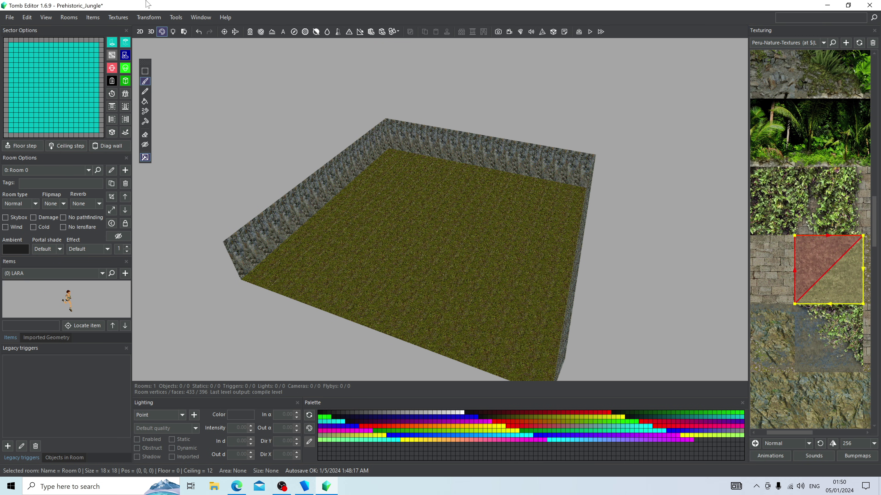
click(109, 18)
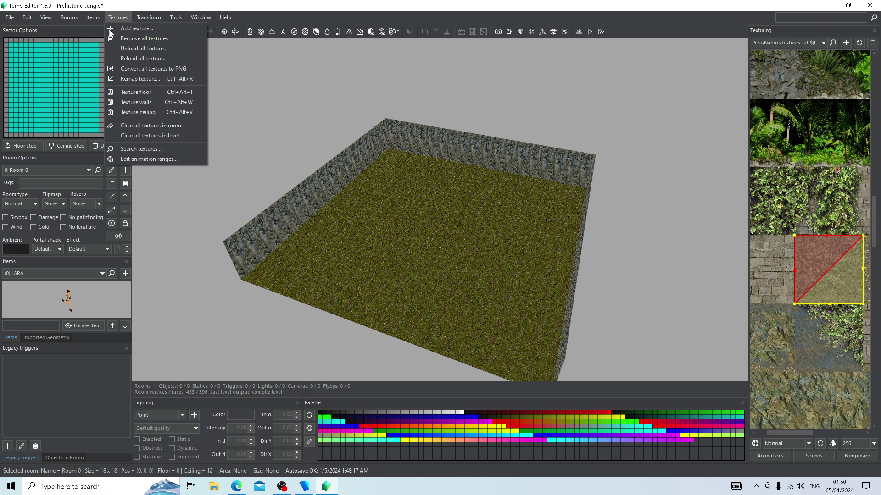
click(147, 113)
key(Down)
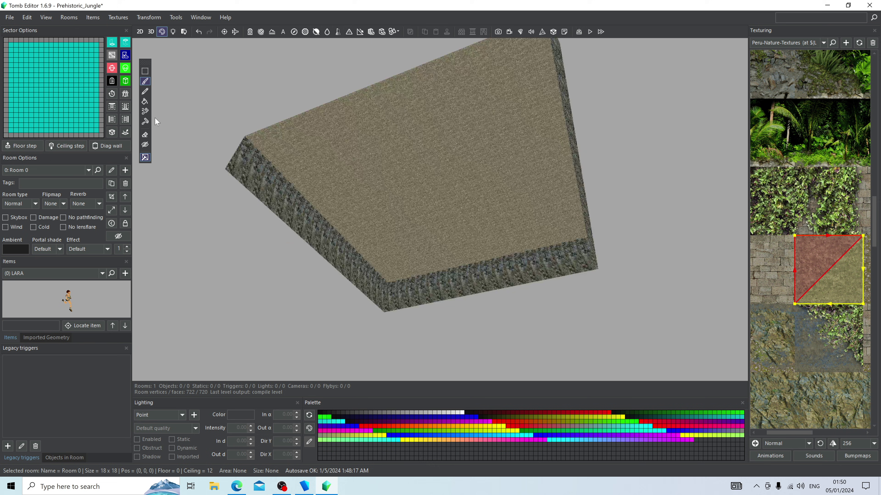
key(Down)
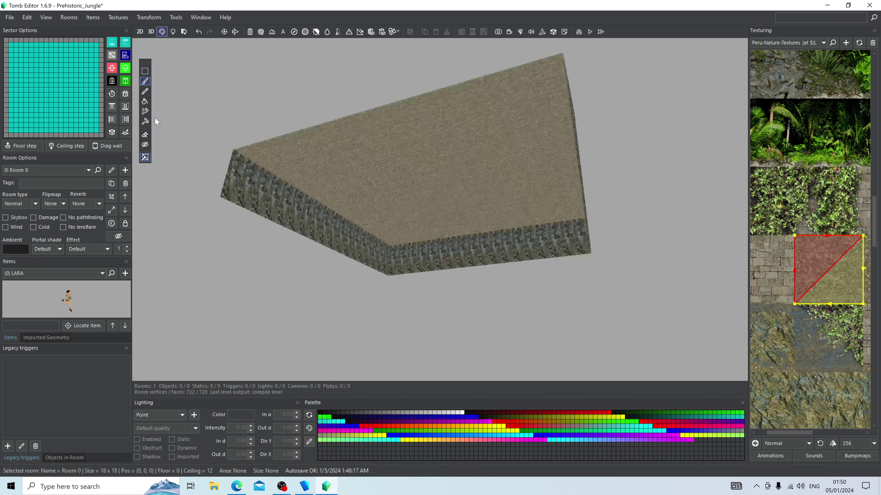
key(Left)
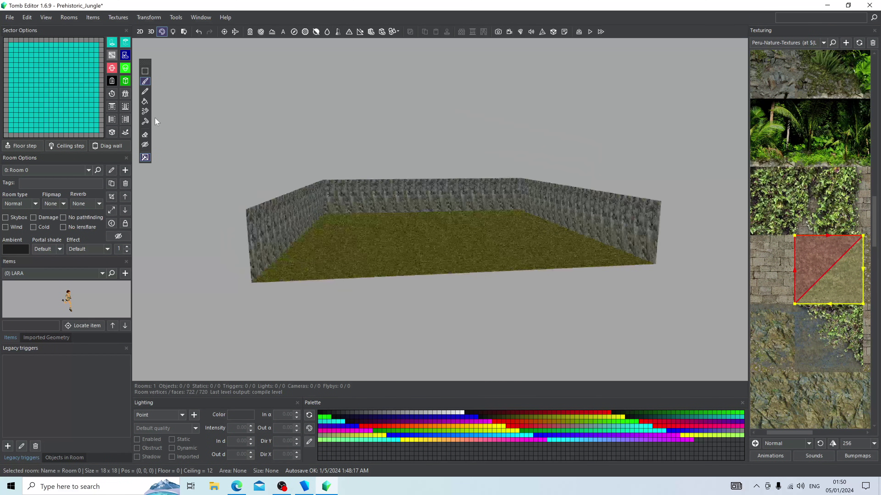
key(Down)
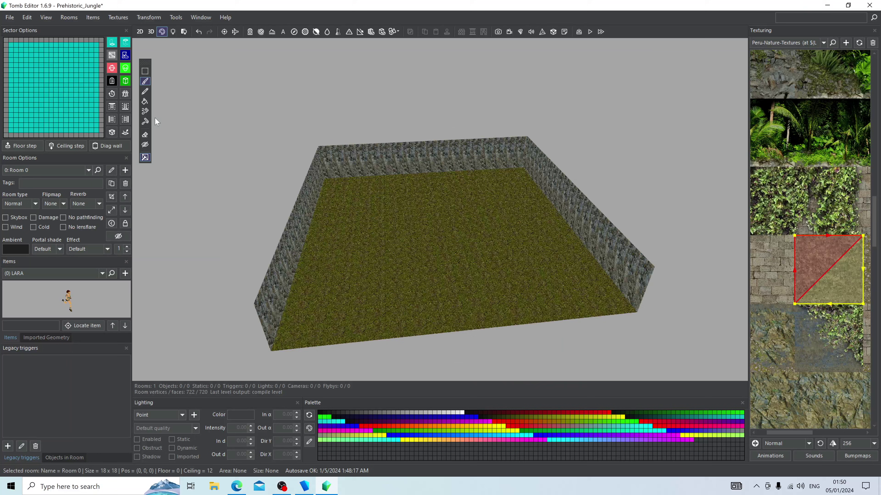
key(Down)
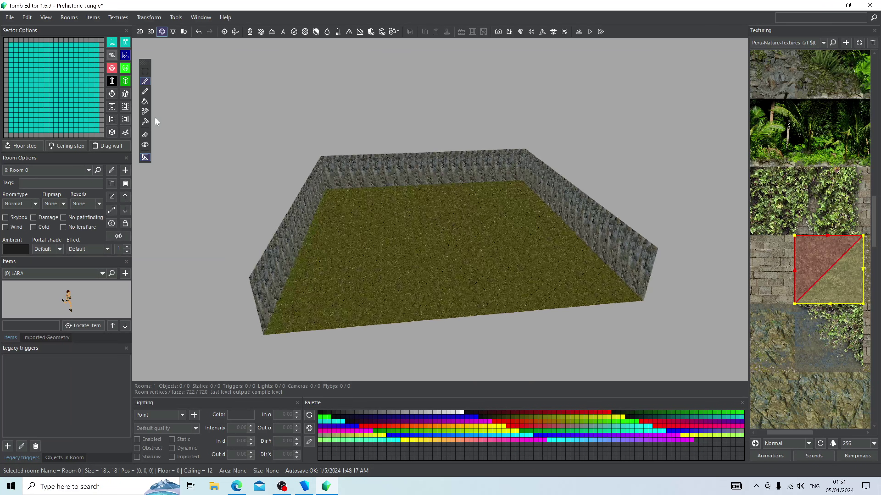
Step: Switch to Geometry mode and place the LARA item on a floor square near the middle of the room
click(150, 32)
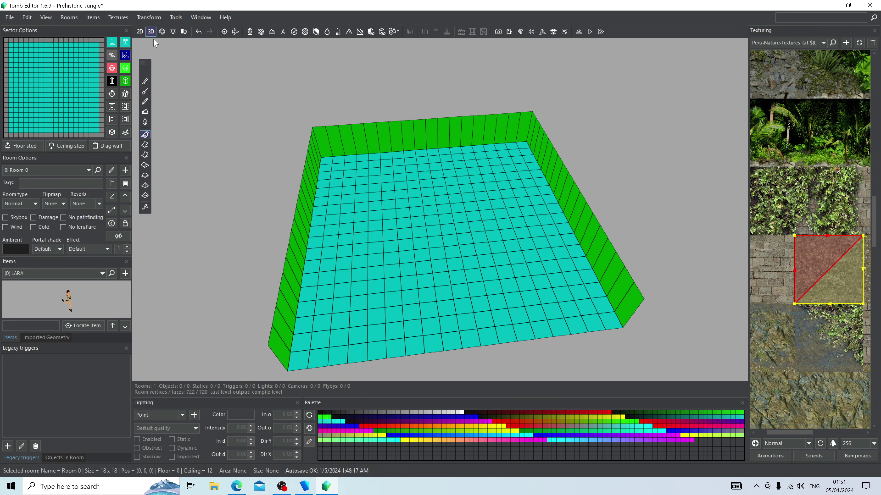
key(Down)
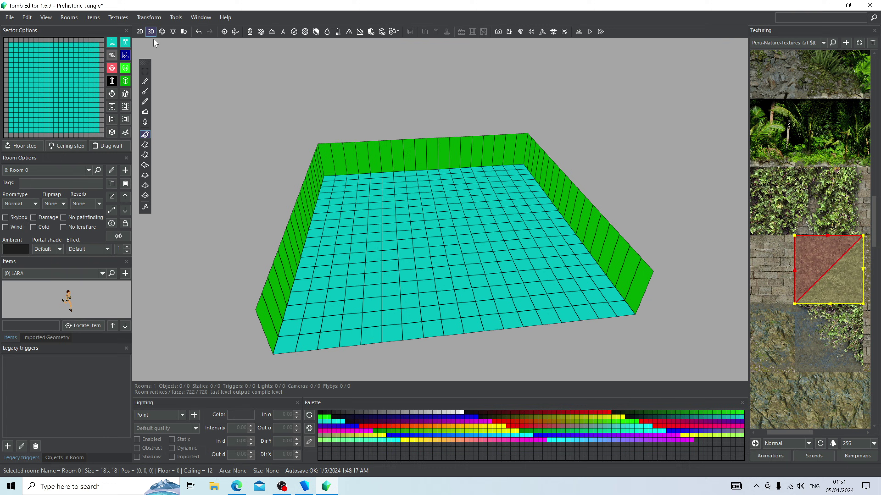
click(106, 284)
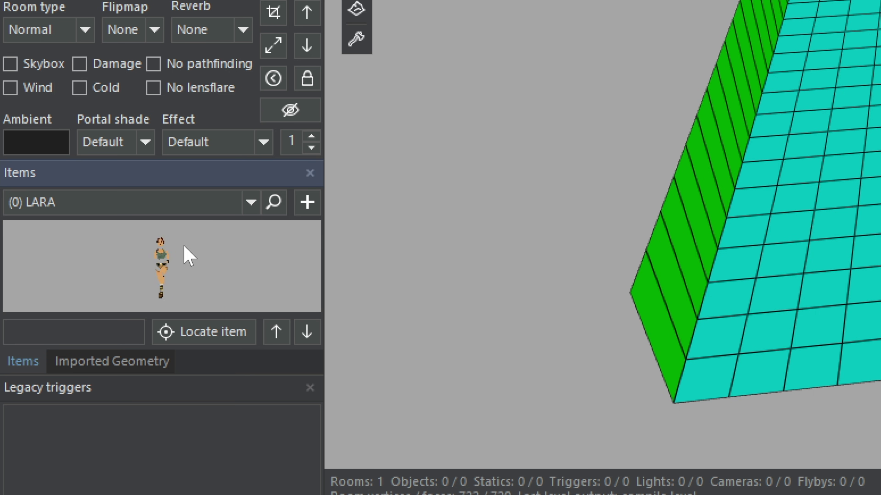
scroll(197, 248, up, 5)
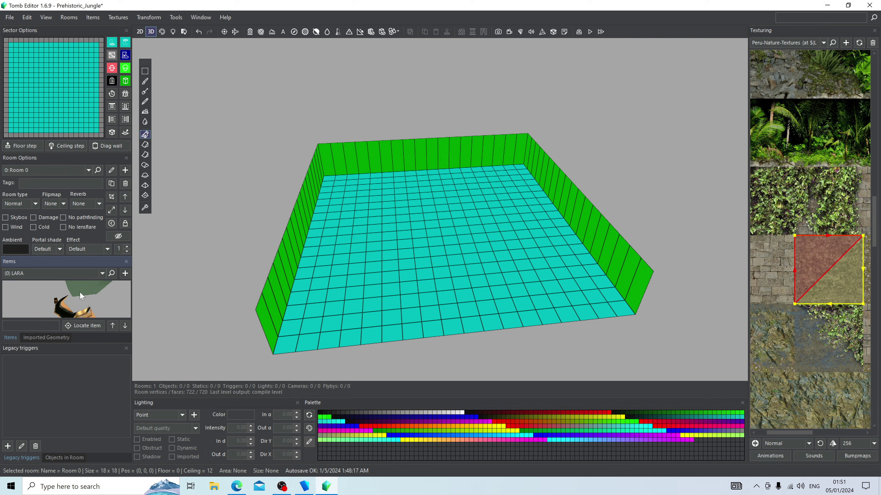
drag(80, 295, 53, 291)
scroll(54, 291, down, 5)
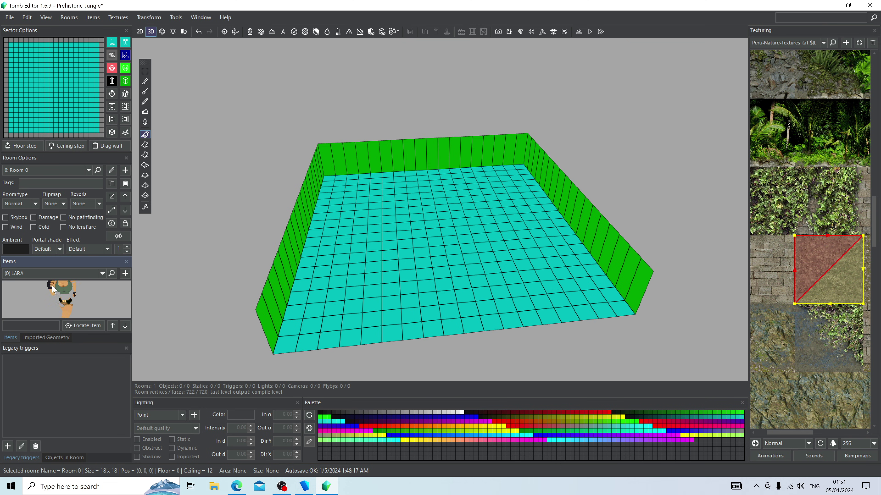
click(125, 275)
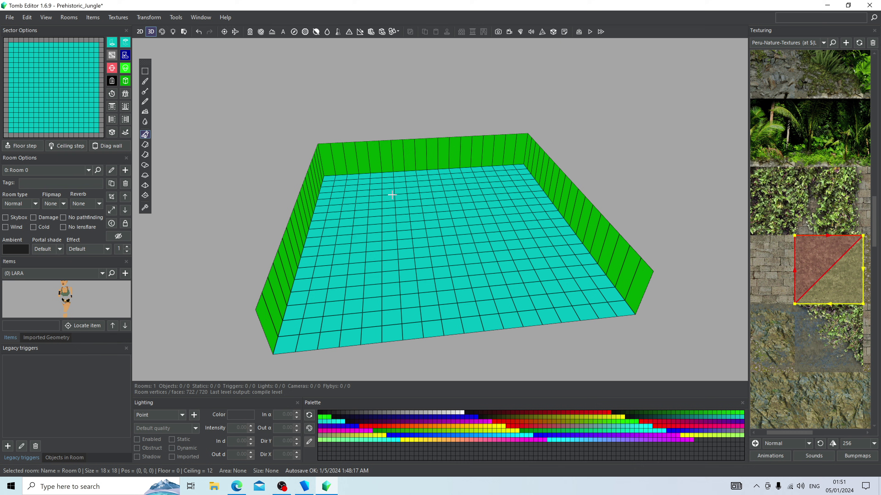
click(404, 225)
Step: Save the level, and build and launch it in TombEngine
click(9, 17)
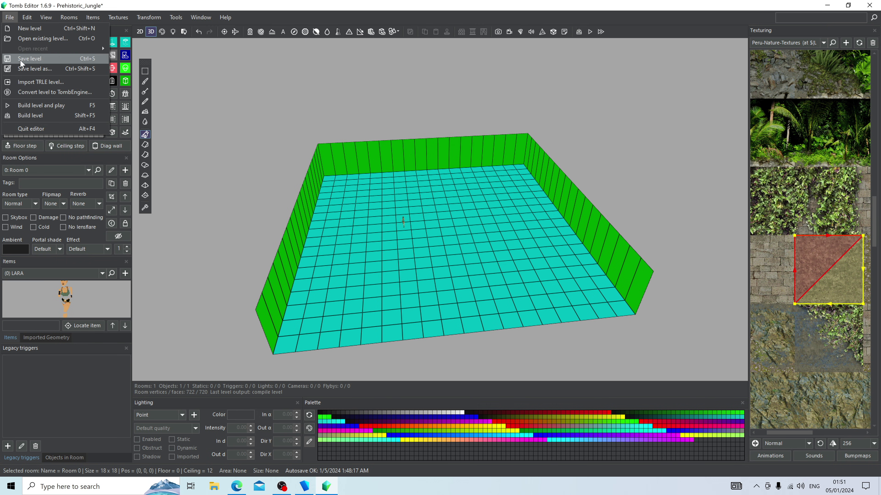
key(Escape)
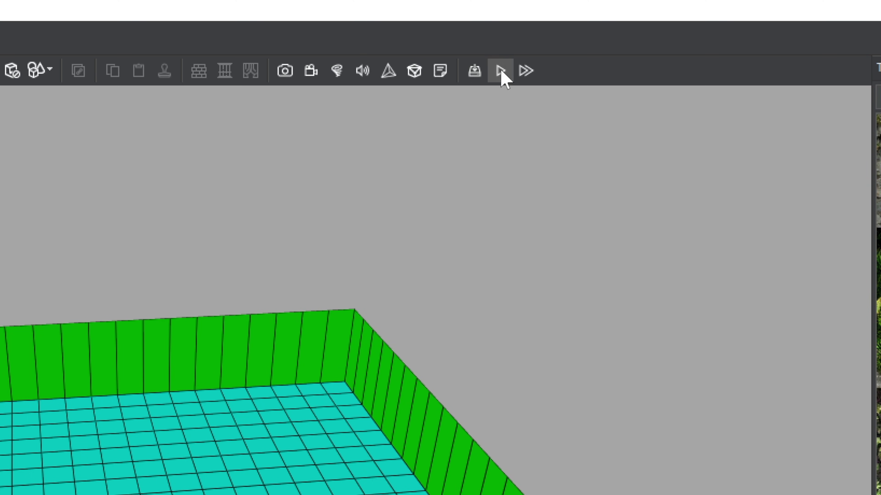
click(590, 32)
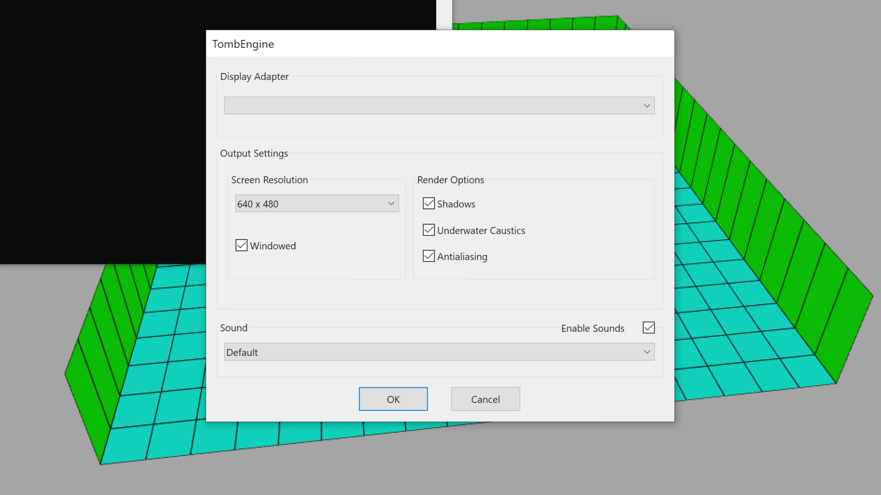
Step: Set the game to 3840 x 2160, not windowed, with LG HDR 4K (NVIDIA High Definition Audio) as the sound device, and start it
click(317, 203)
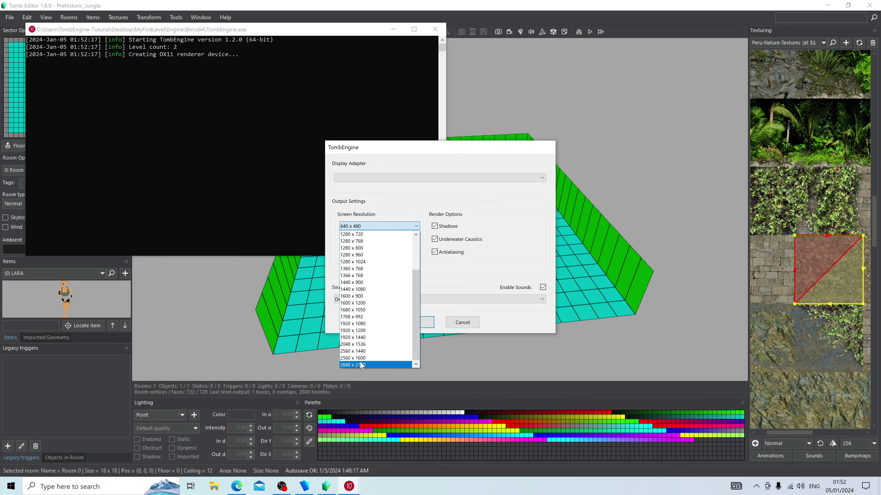
click(348, 364)
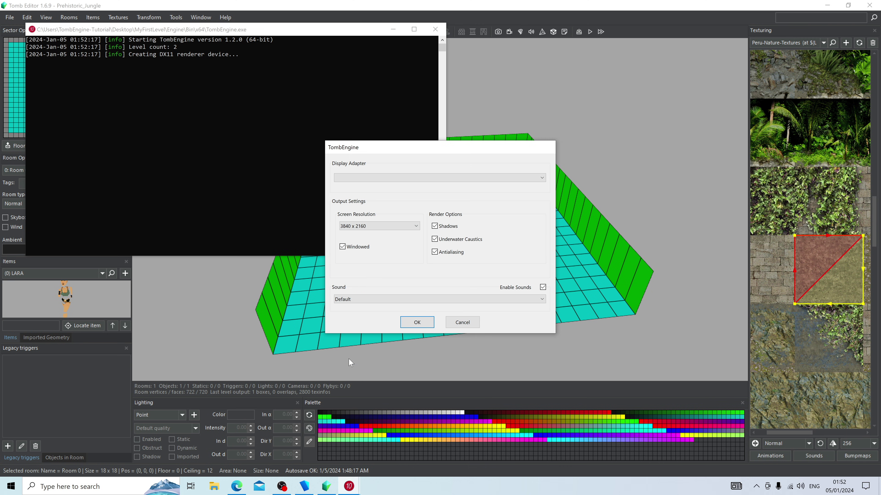
click(351, 247)
click(350, 303)
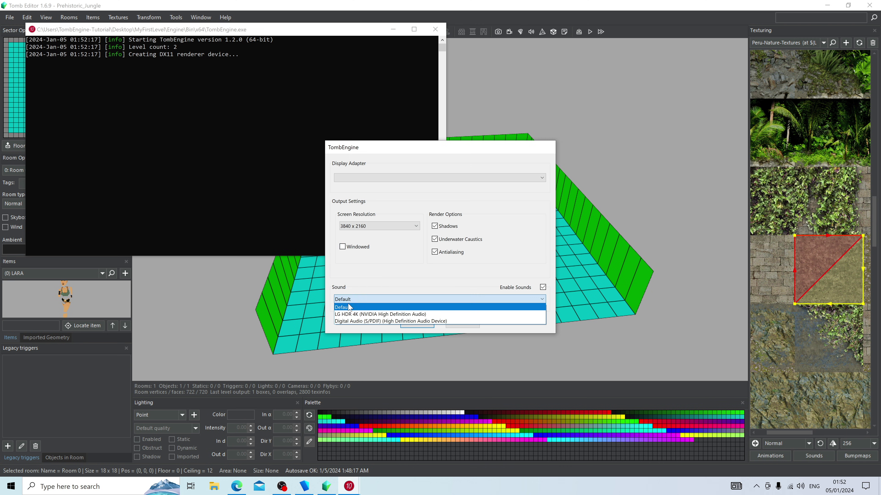
click(348, 313)
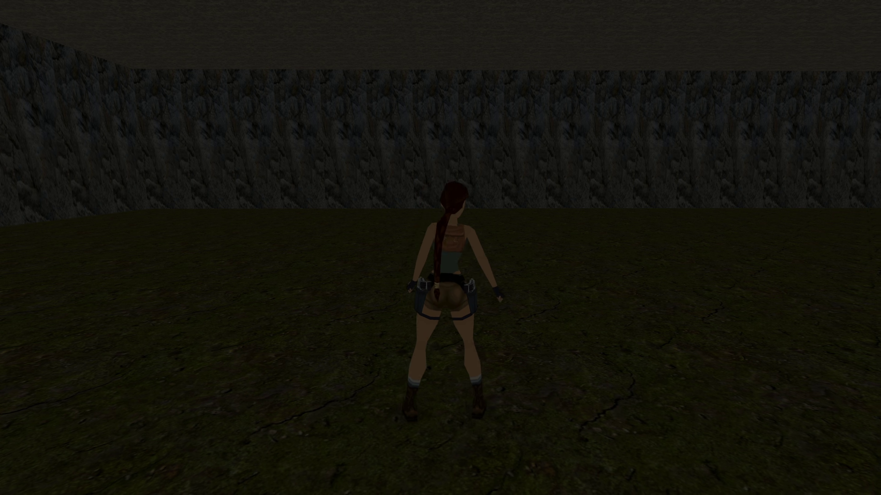
Step: Run Lara around the room in several directions to examine the textured walls, floor and ceiling in game
key(Right)
key(Up)
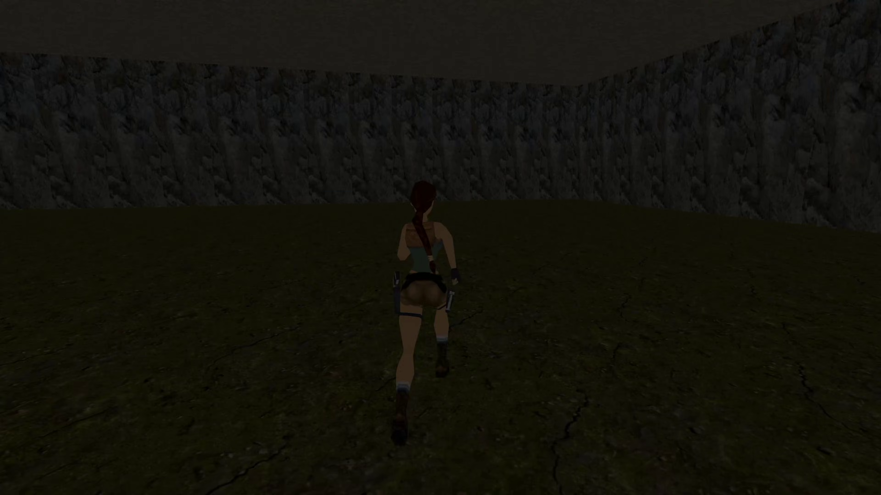
key(Left)
key(Up)
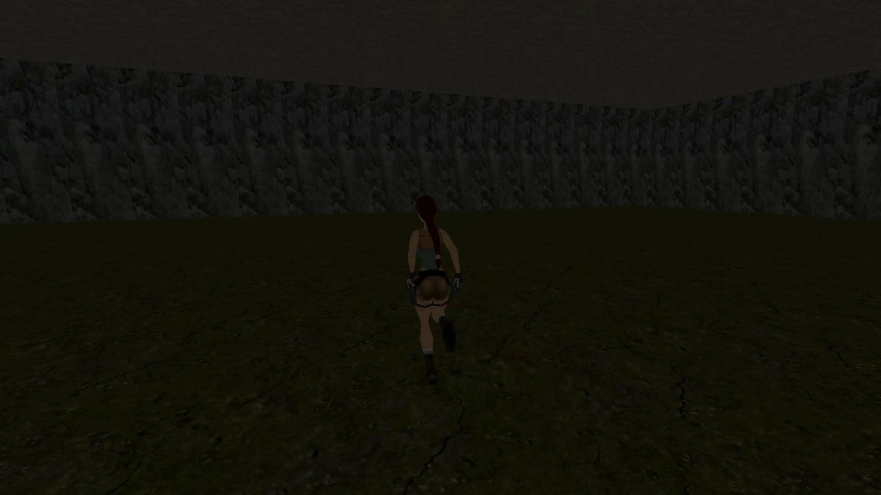
key(Right)
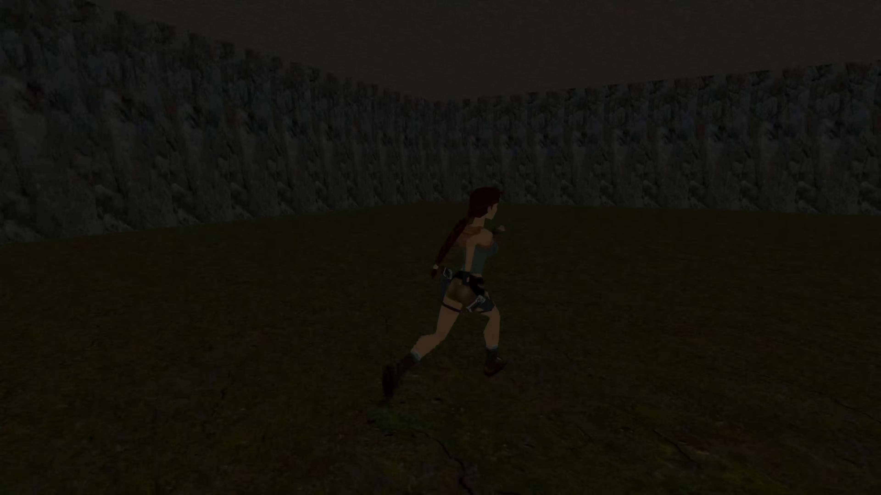
key(Up)
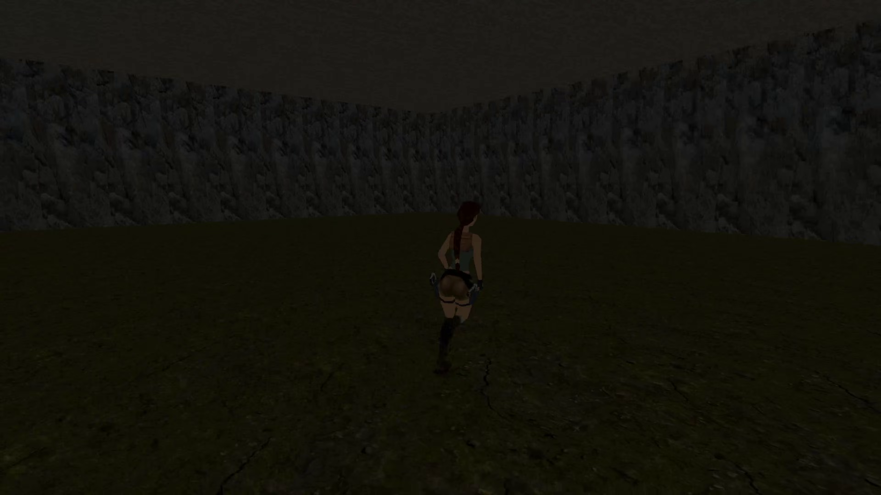
key(Up)
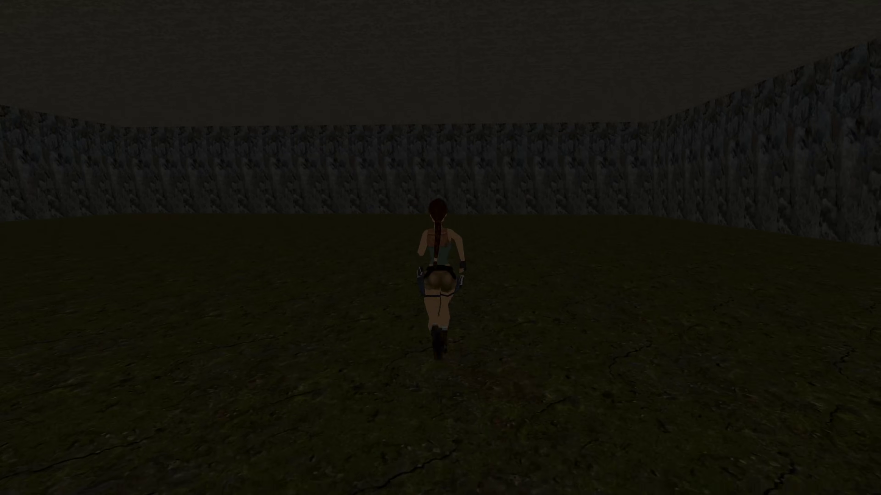
key(Left)
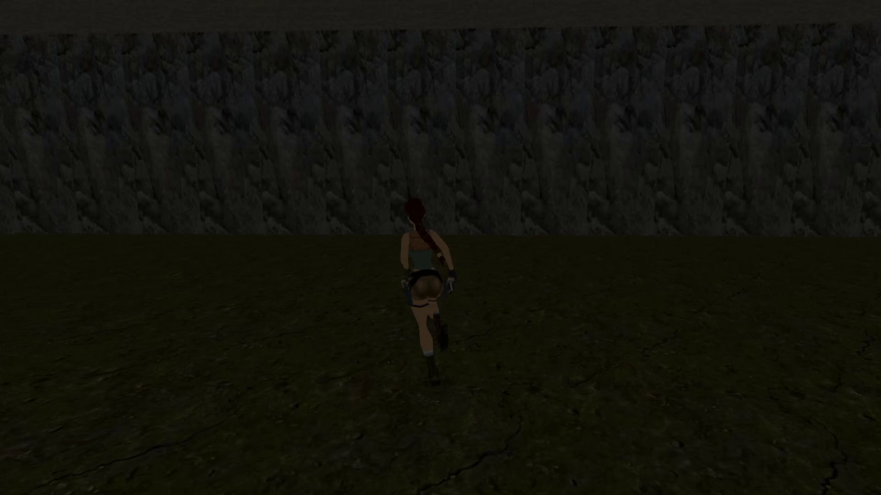
key(Left)
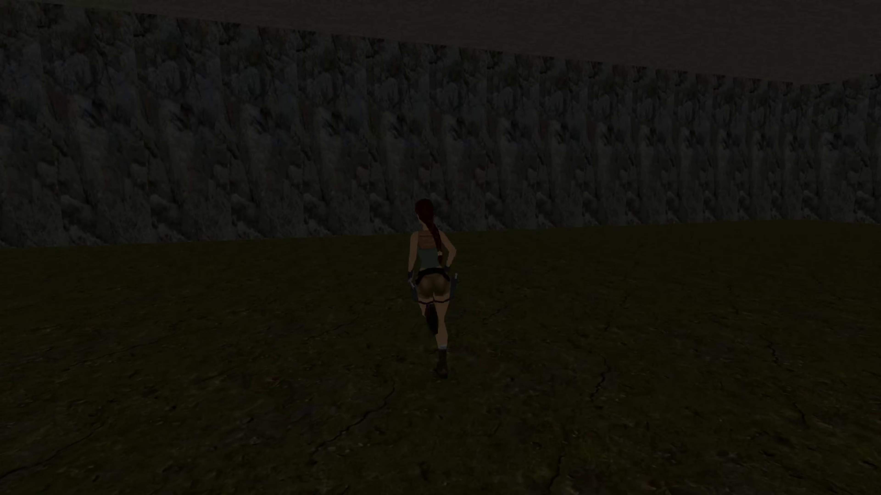
key(Left)
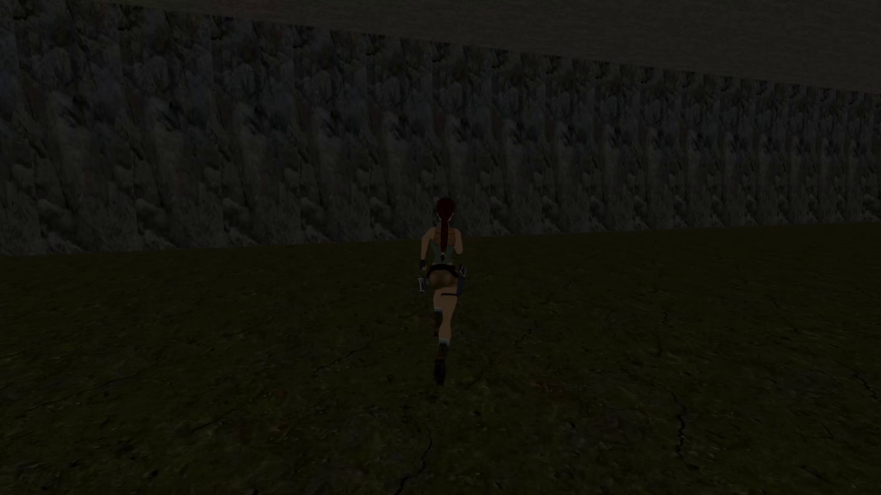
key(Left)
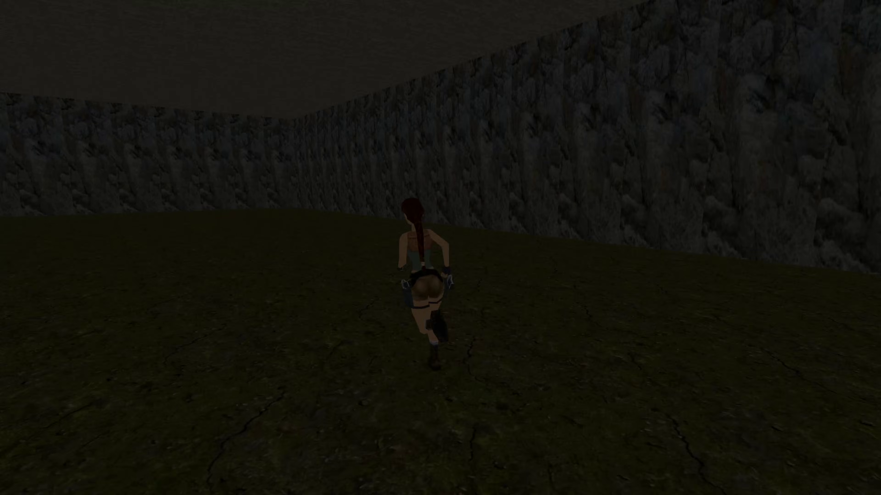
key(Left)
key(Up)
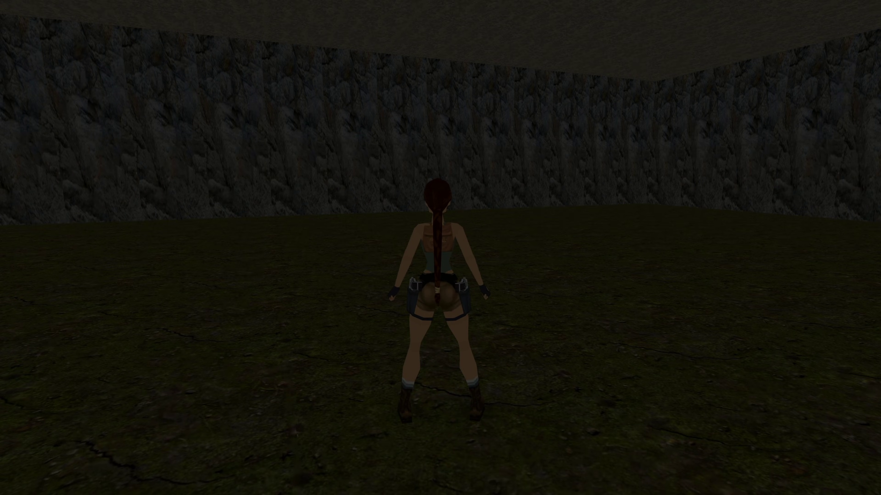
Step: Test Lara's jumping and pistol shooting while moving around the room, and pause the game
key(Up)
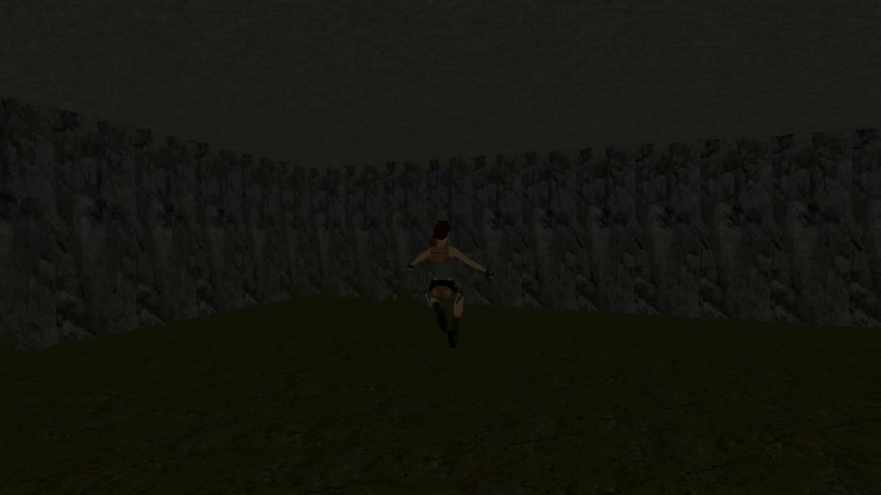
key(Down)
key(Right)
key(space)
key(Up)
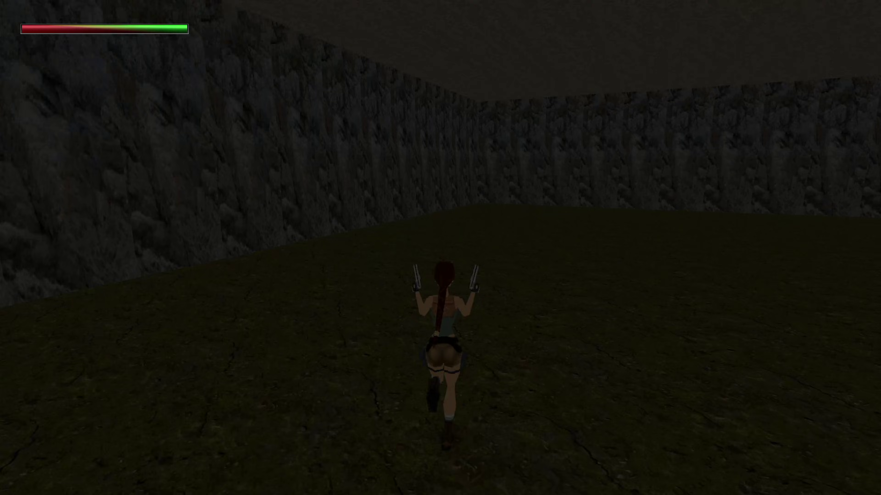
key(ctrl)
key(space)
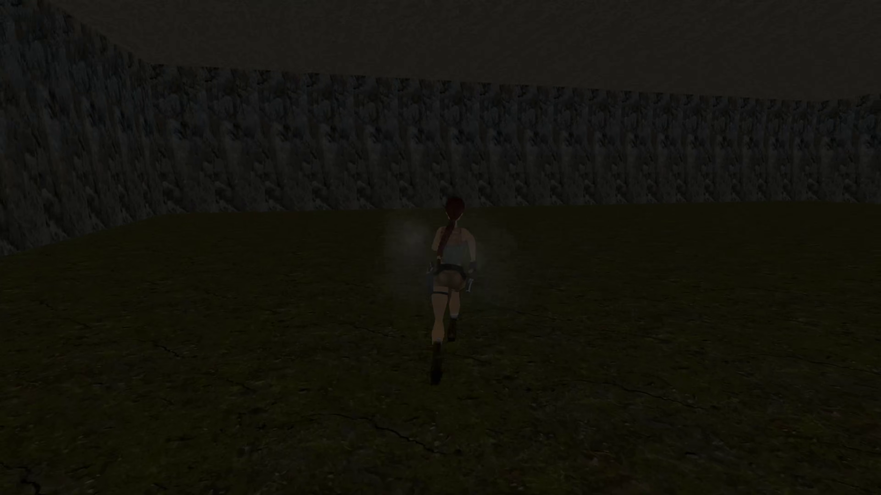
key(Right)
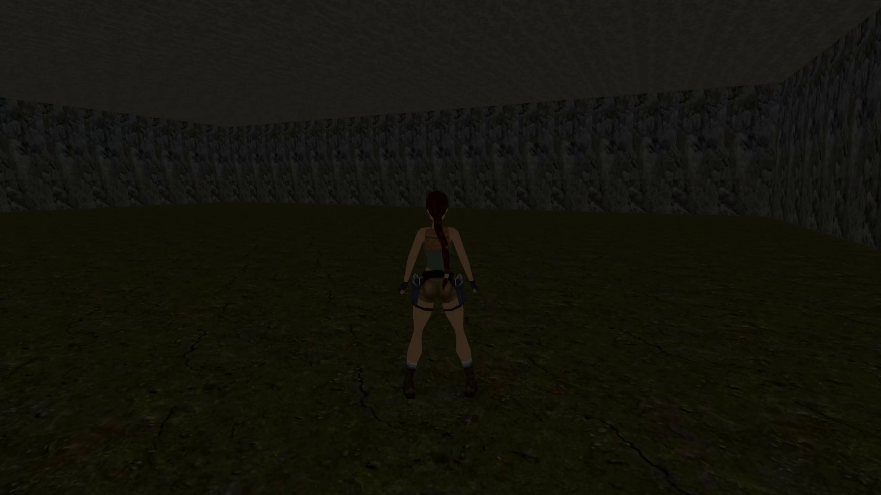
key(Escape)
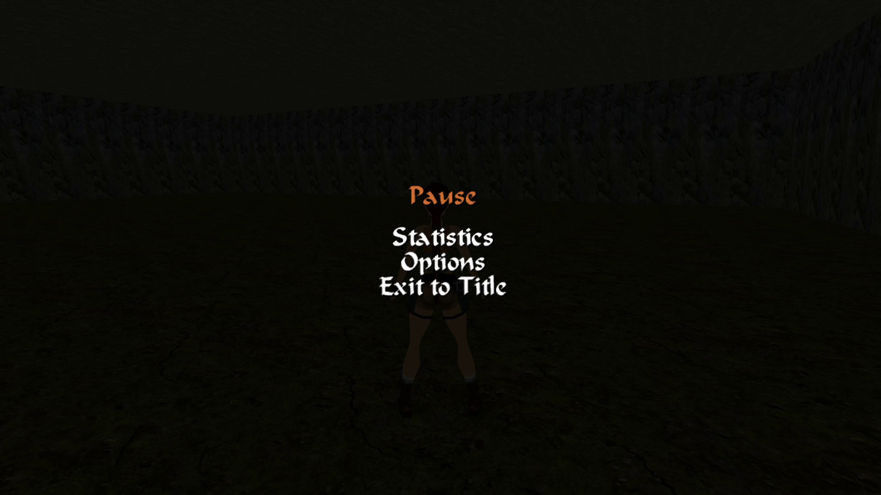